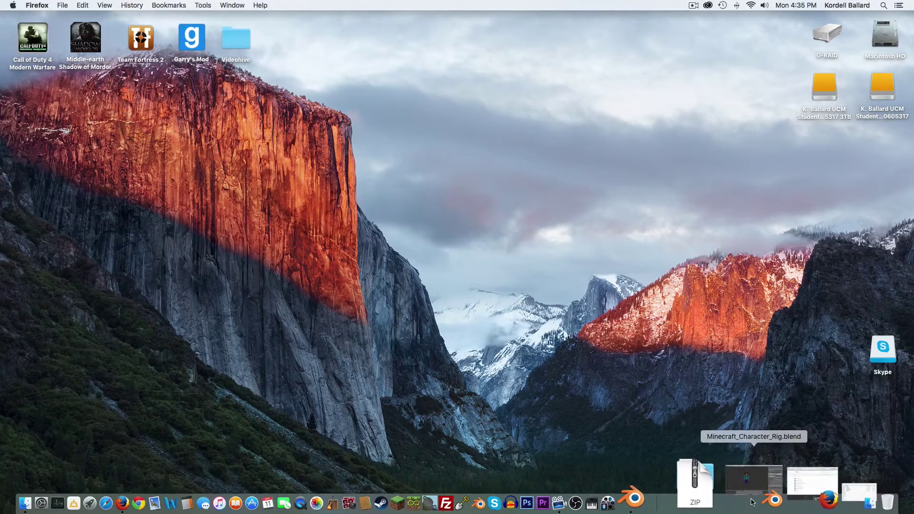
Open Minecraft_Character_Rig.blend and orbit around the character to bring the camera into view
left_click(752, 503)
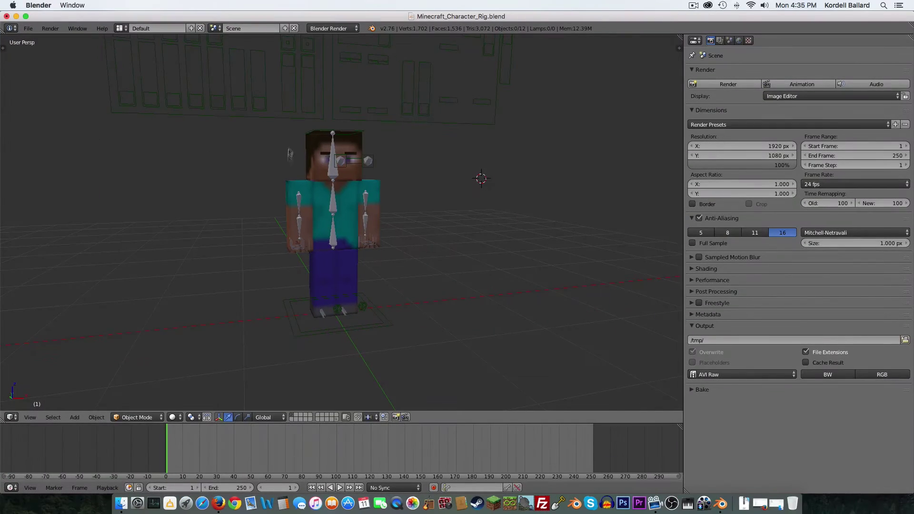
middle_click_drag(360, 195, 336, 210)
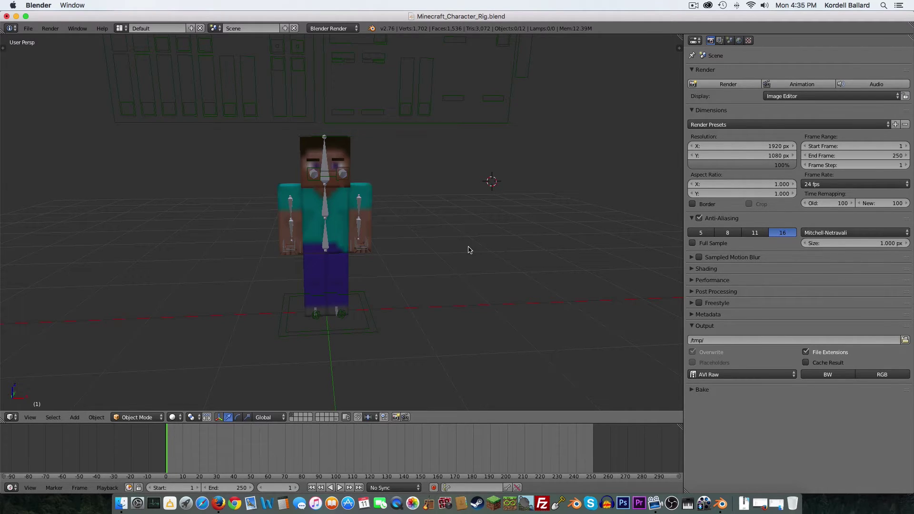
middle_click_drag(416, 253, 437, 247)
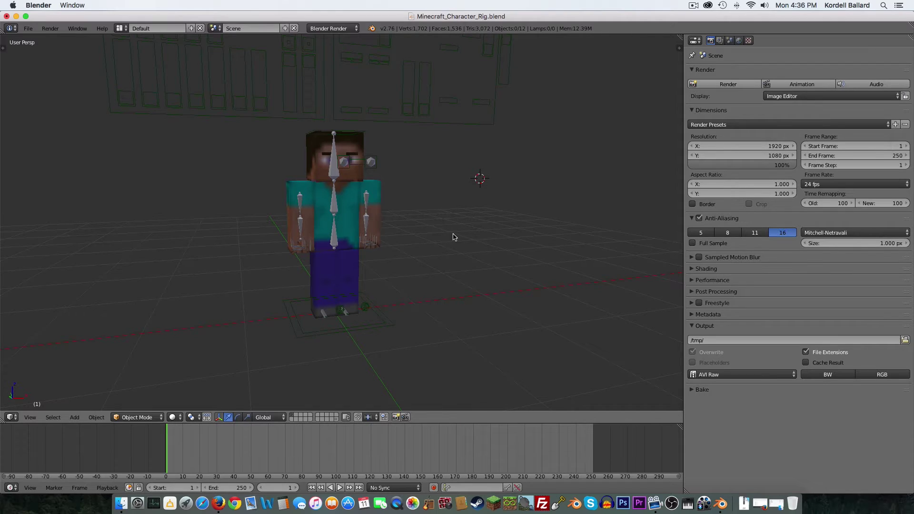
middle_click_drag(454, 237, 295, 224)
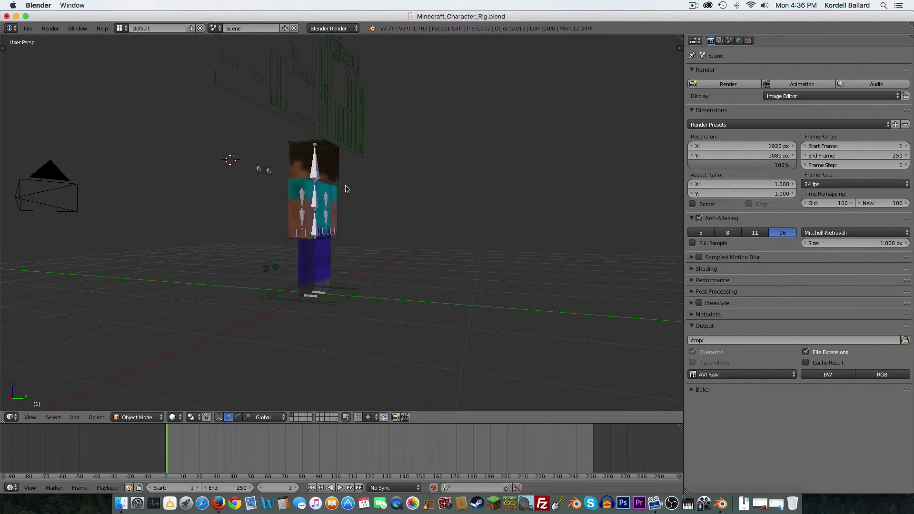
Unhide the cape with Alt+H, then delete it to leave 12 objects
key("alt+h")
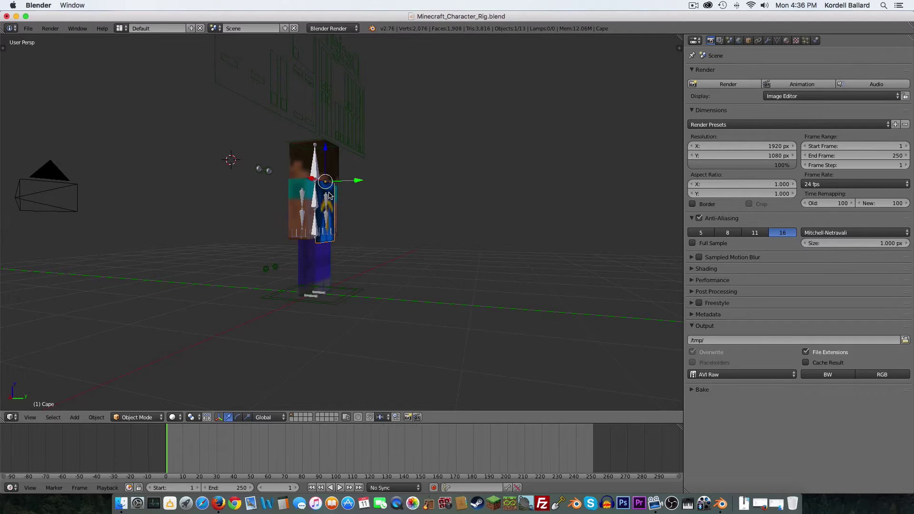
key("x")
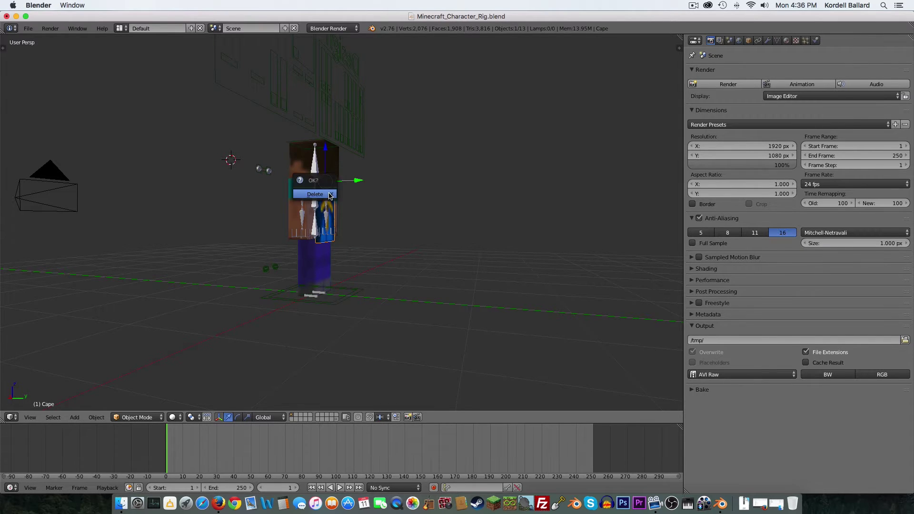
left_click(330, 199)
middle_click_drag(331, 204, 472, 227)
scroll(297, 232, "up", 5)
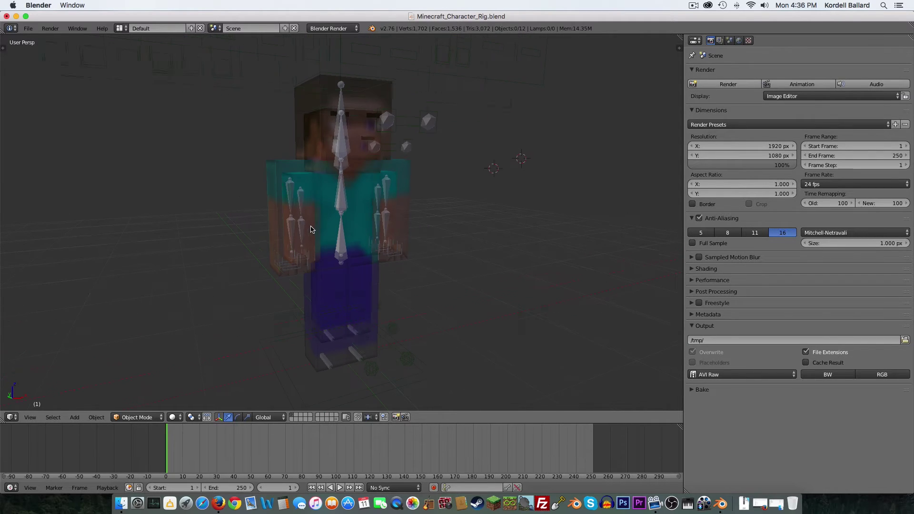
middle_click_drag(312, 229, 355, 224)
scroll(352, 225, "down", 2)
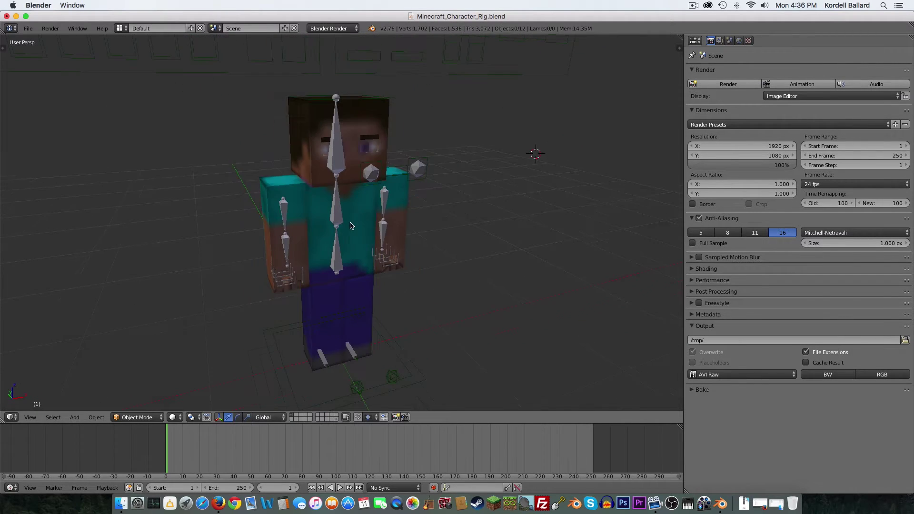
left_click(28, 28)
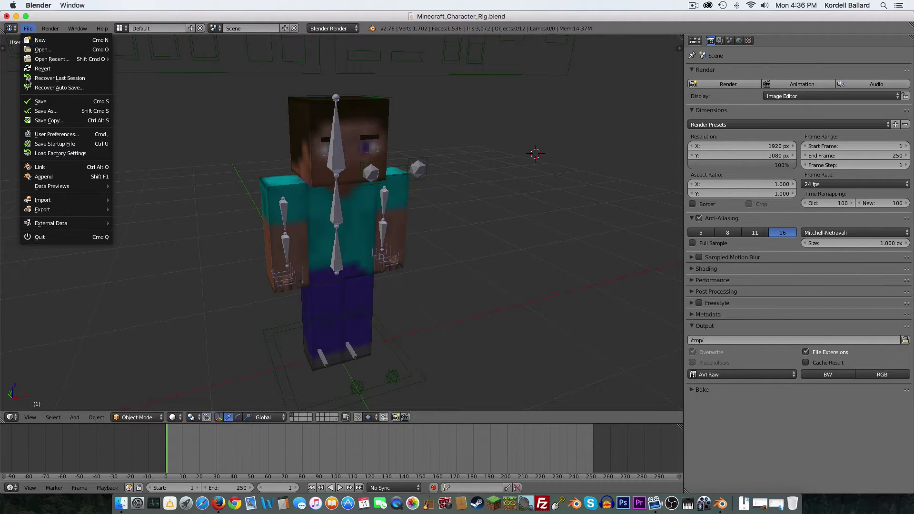
Turn off Mipmaps in the System preferences and save the user settings
left_click(34, 135)
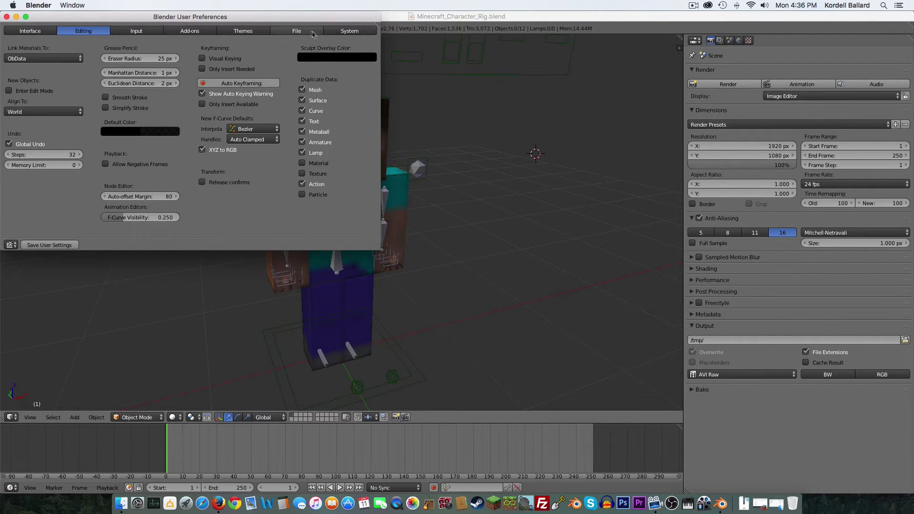
left_click(328, 34)
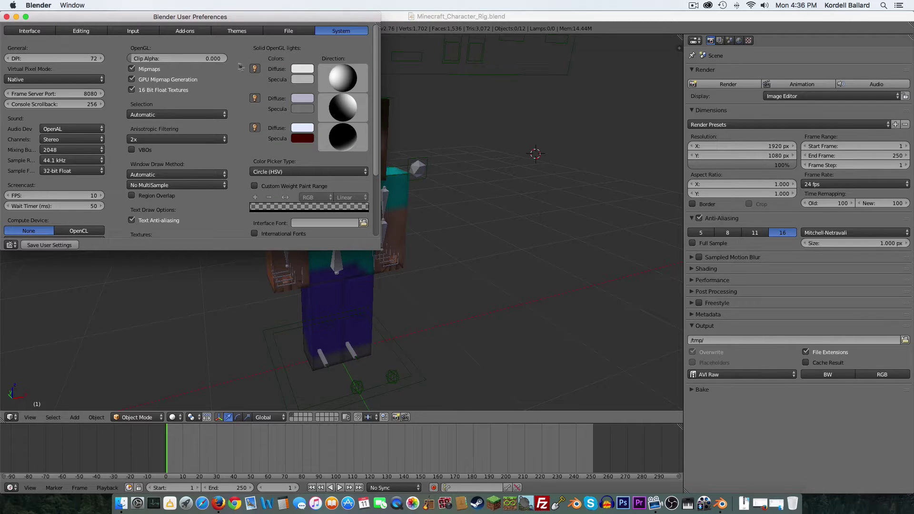
left_click(132, 71)
left_click(33, 246)
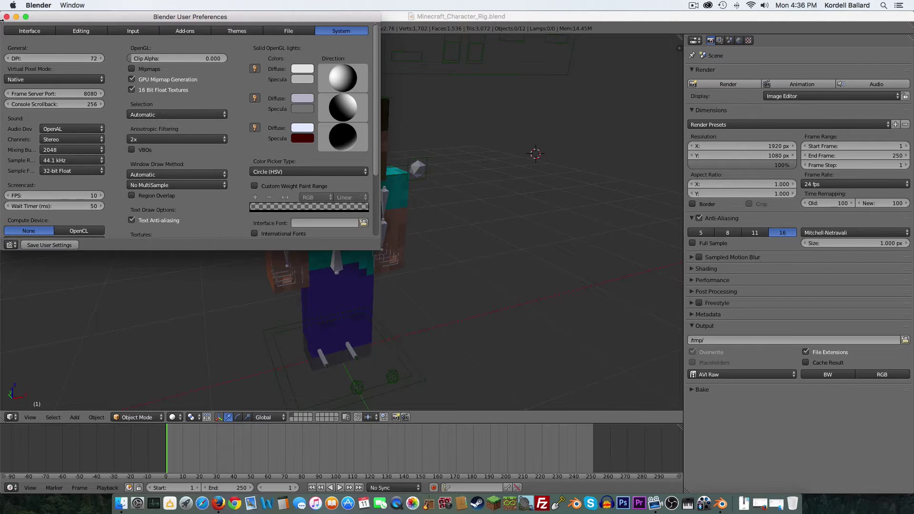
left_click(6, 16)
mouse_move(323, 197)
middle_mouse_down()
mouse_move(266, 195)
mouse_move(334, 214)
mouse_move(433, 171)
mouse_move(339, 204)
middle_mouse_up()
middle_click_drag(403, 191, 428, 196)
scroll(428, 196, "up", 1)
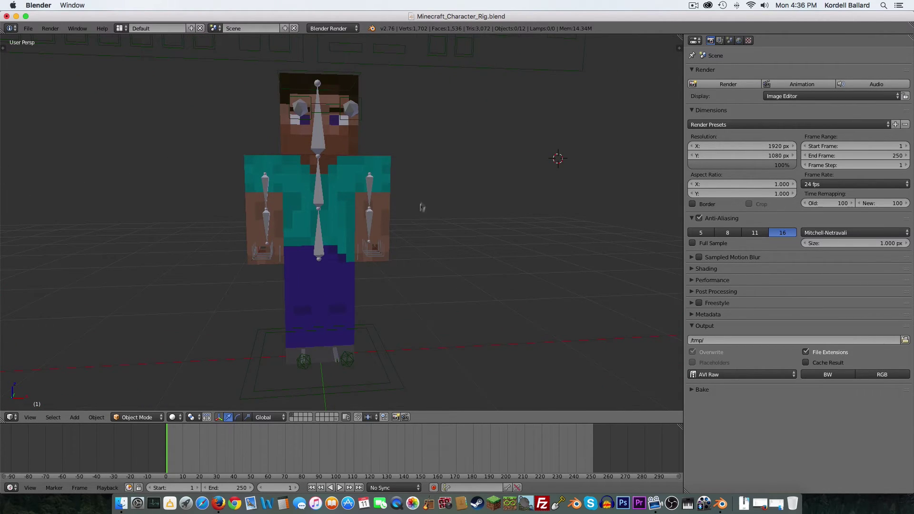
Select the character mesh and display the Char.png skin in a UV/Image Editor
right_click(342, 193)
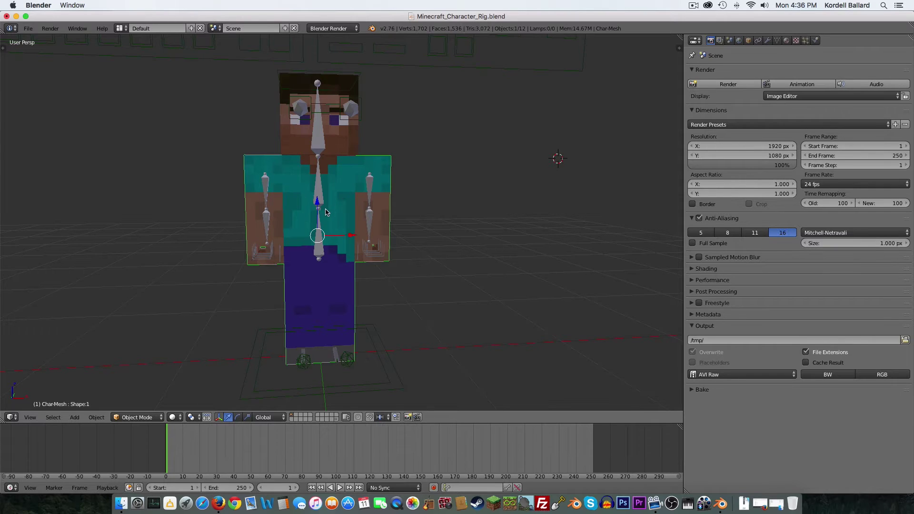
middle_click_drag(333, 211, 313, 219)
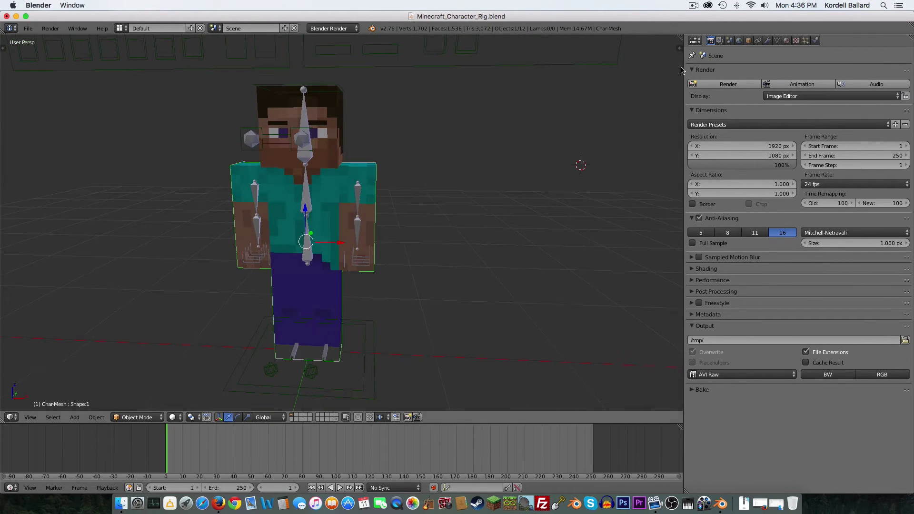
left_click(696, 40)
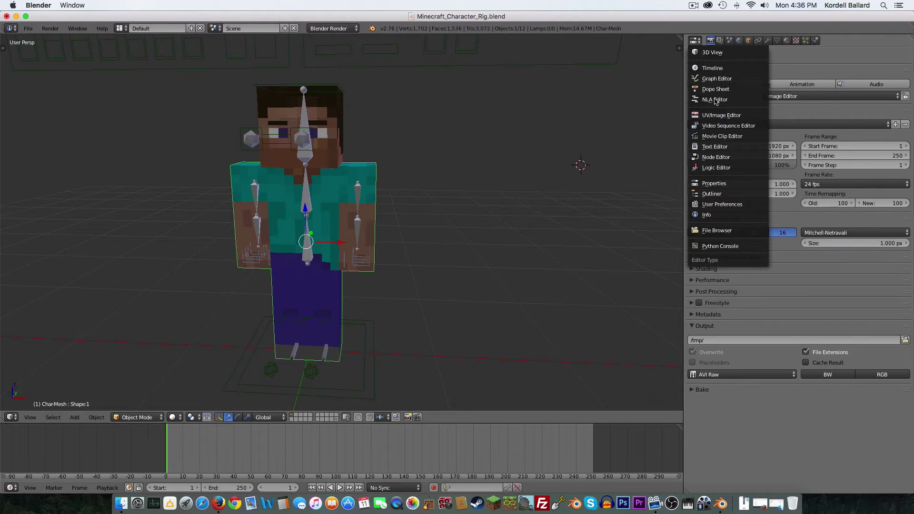
left_click(717, 115)
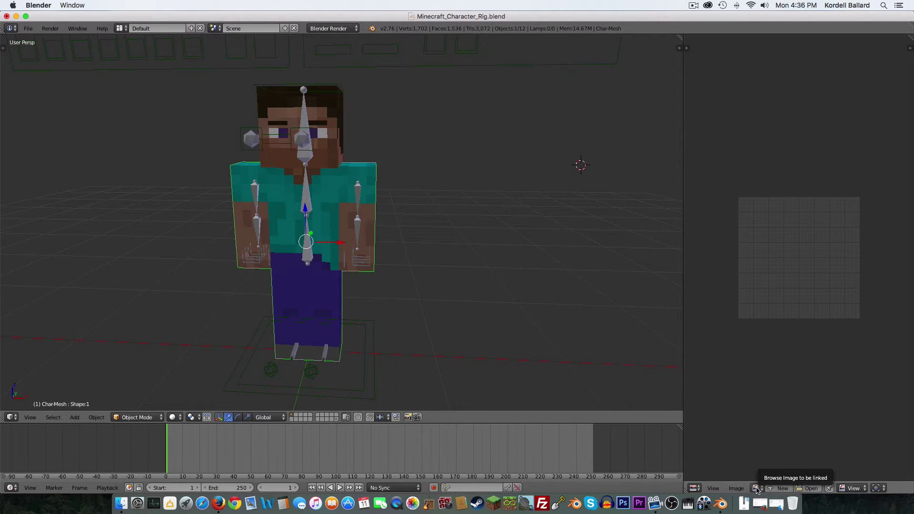
left_click(756, 489)
left_click(774, 402)
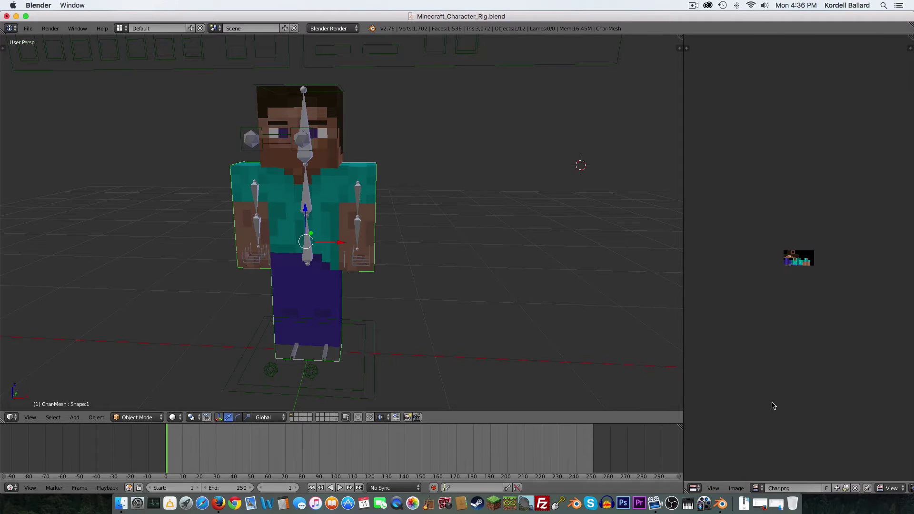
Switch the image editor area back to a Properties editor
left_click(737, 489)
left_click(732, 488)
left_click(693, 488)
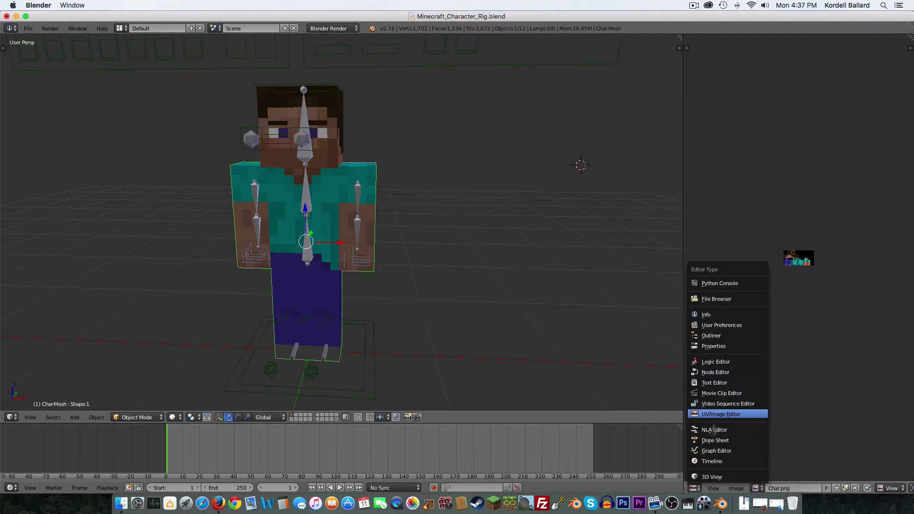
left_click(722, 347)
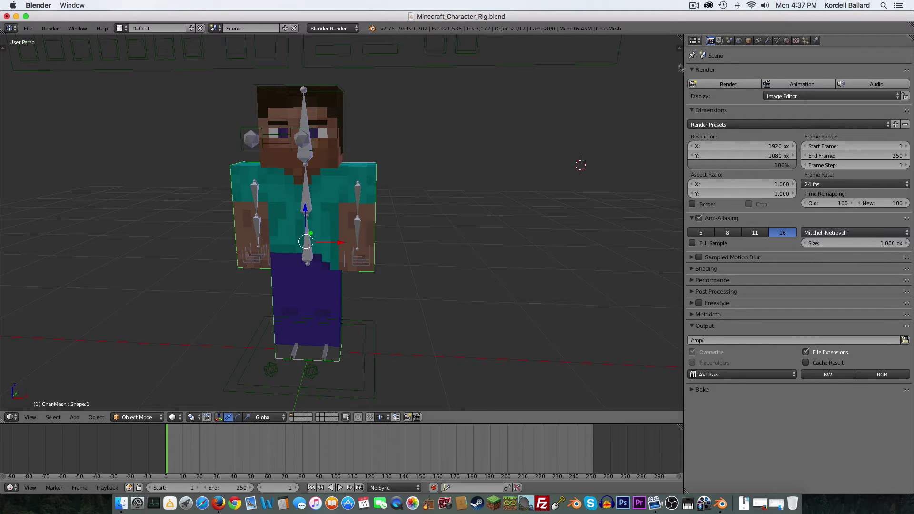
Unpack the Skin texture's Char.png to //textures/Char.png
left_click(796, 41)
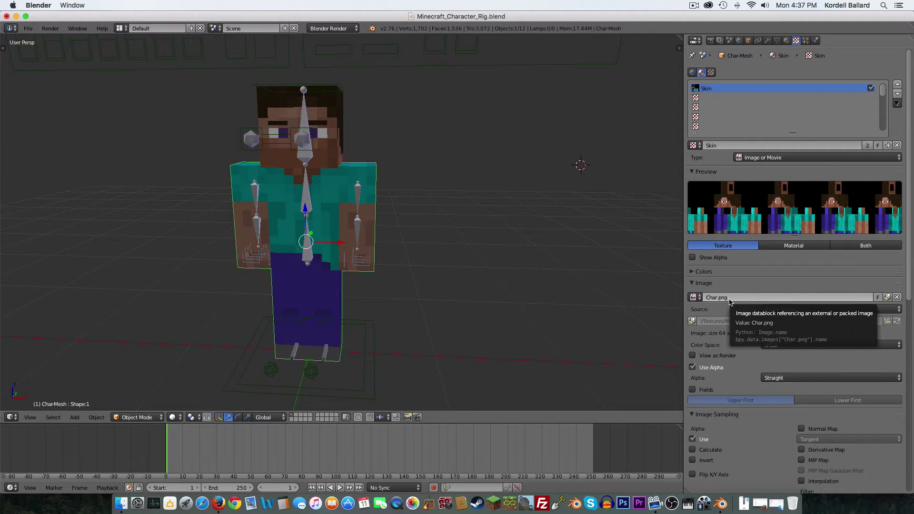
left_click(787, 41)
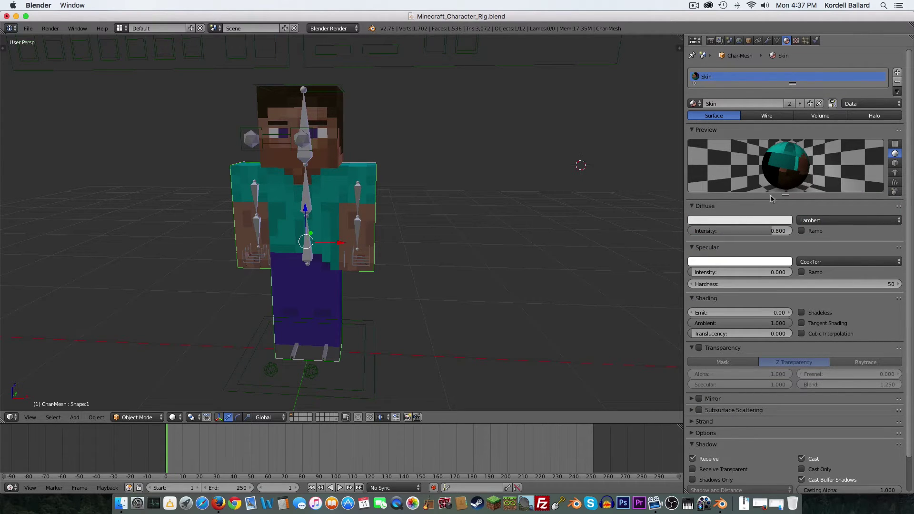
left_click(795, 41)
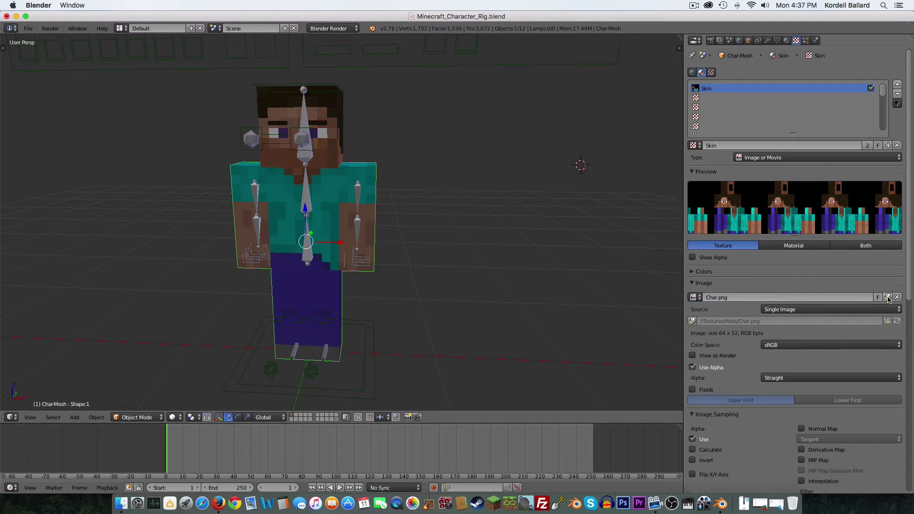
left_click(888, 297)
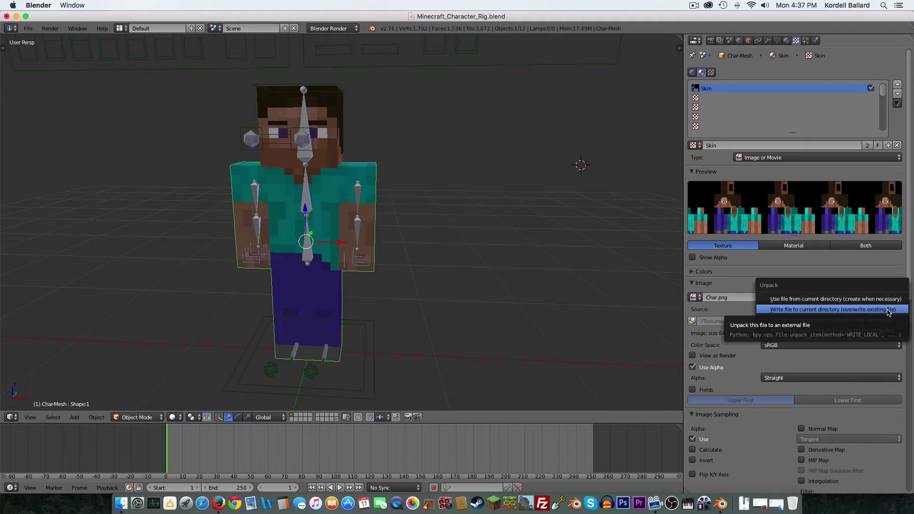
left_click(888, 309)
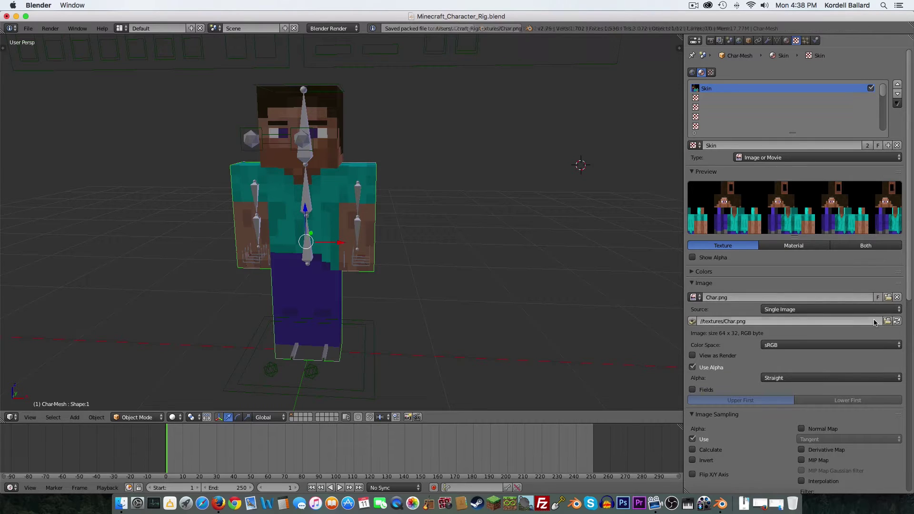
left_click(889, 297)
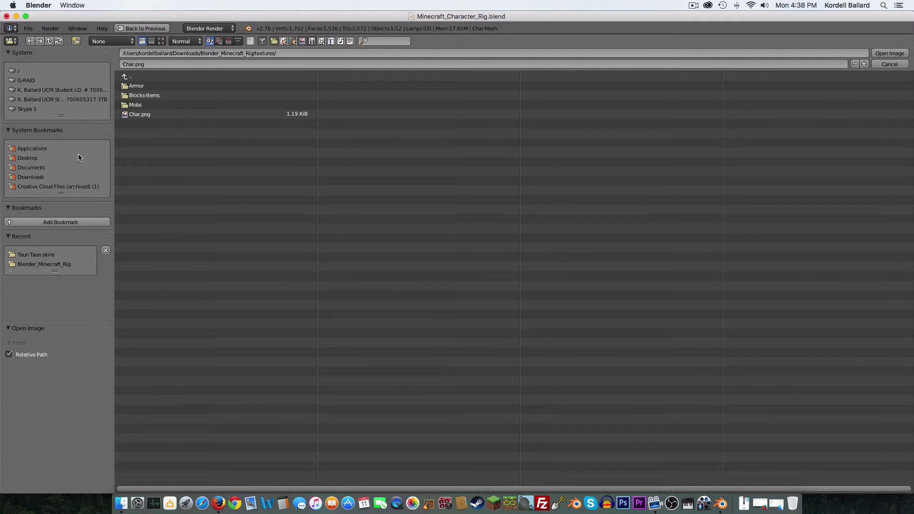
Load TT skin.png from the Taun Taun skins folder as the Skin texture image
left_click(38, 254)
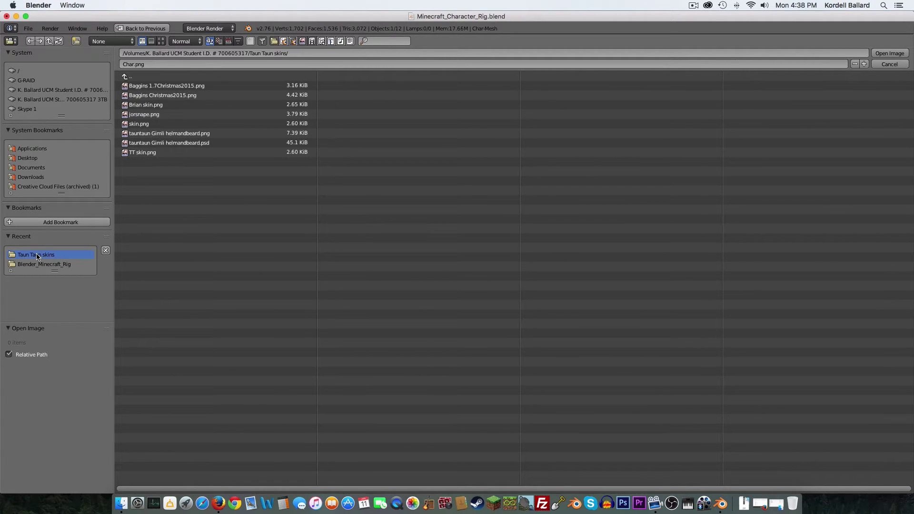
left_click(165, 152)
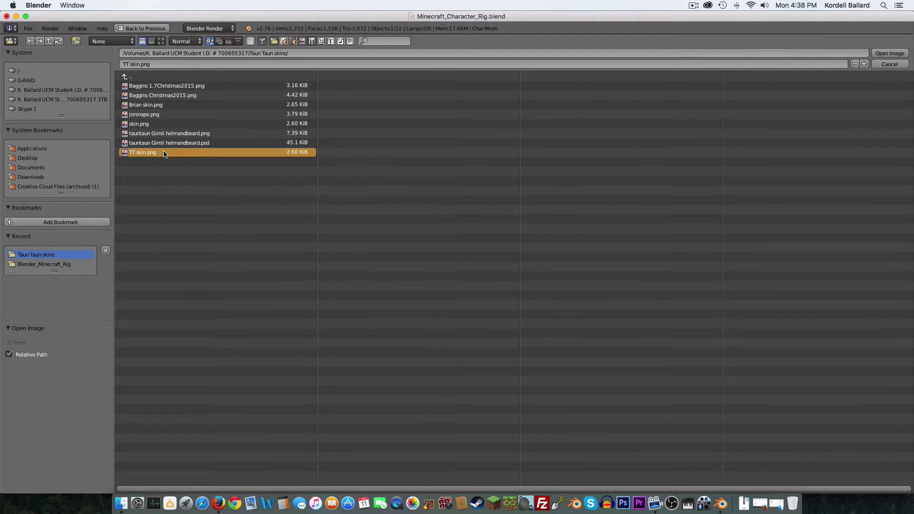
left_click(890, 54)
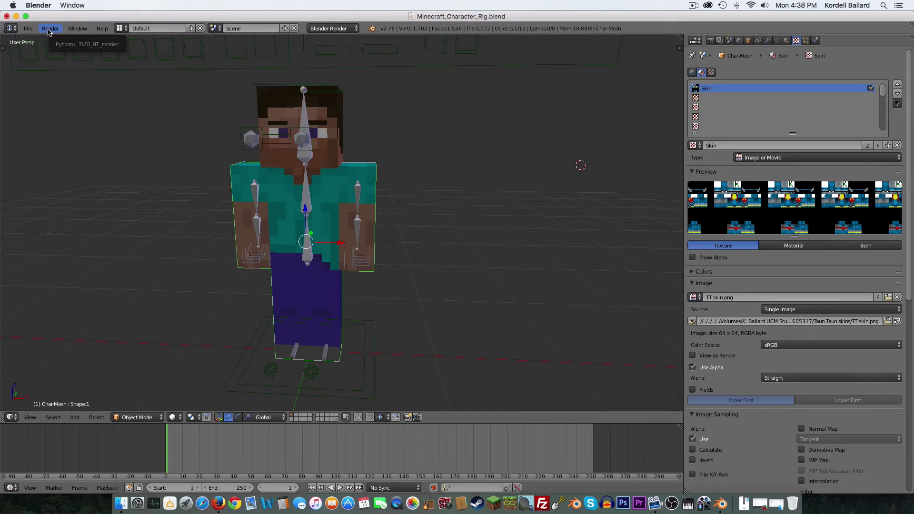
Set the viewport to Rendered shading and display the Skin material settings
left_click(172, 418)
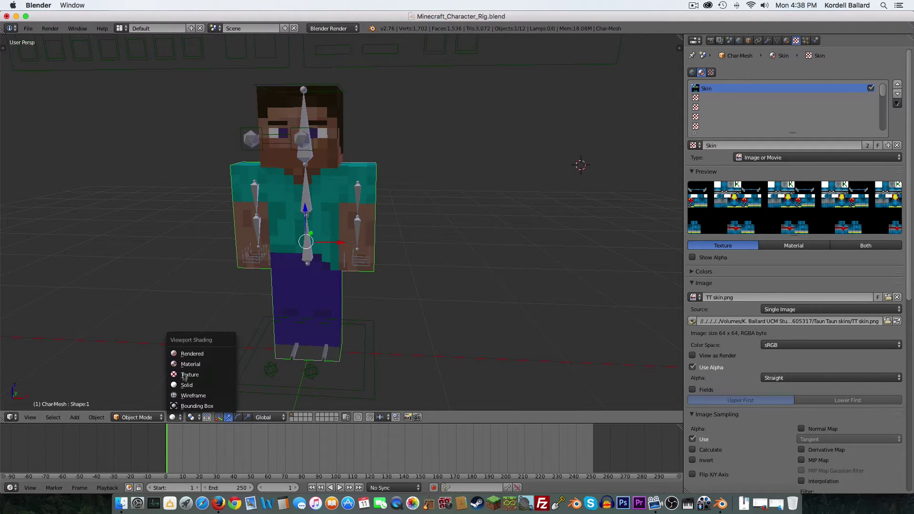
left_click(186, 354)
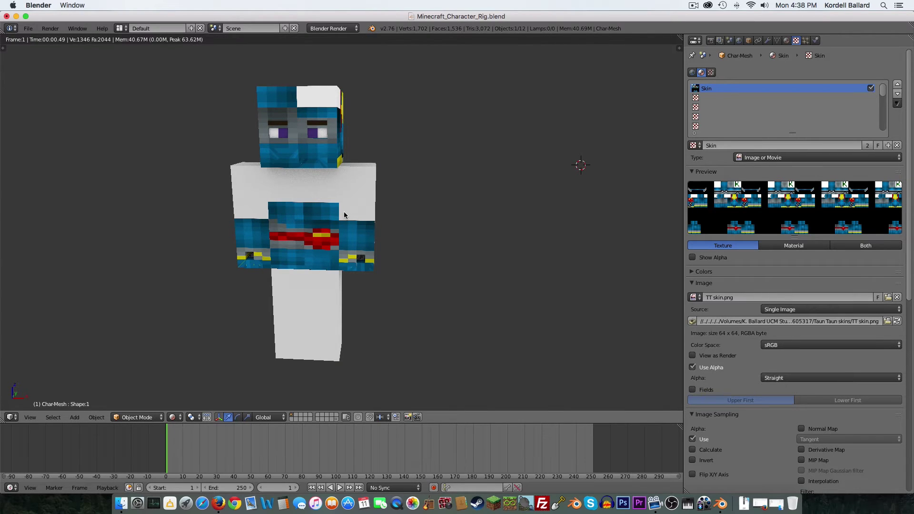
left_click(175, 418)
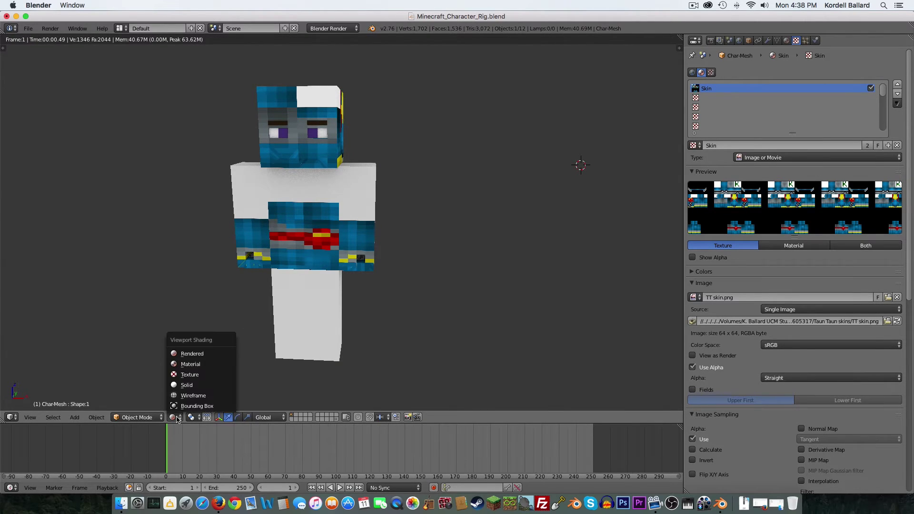
left_click(183, 375)
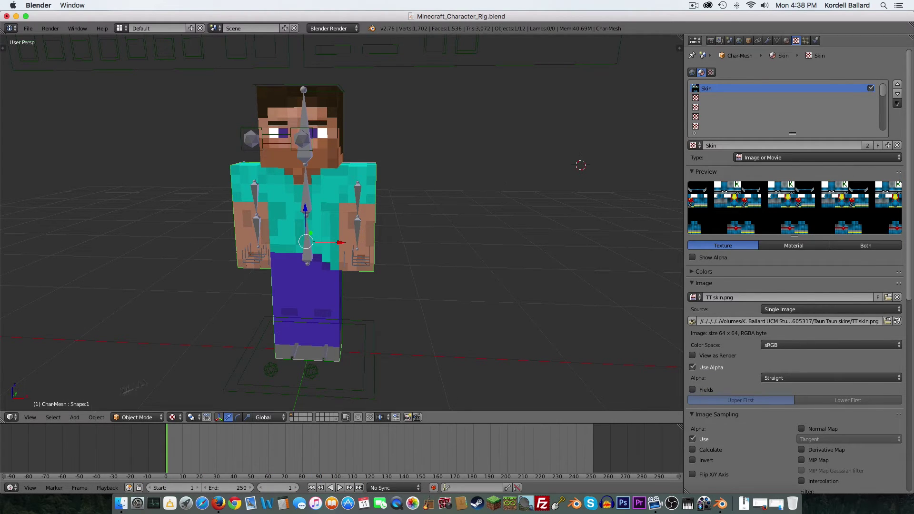
left_click(173, 418)
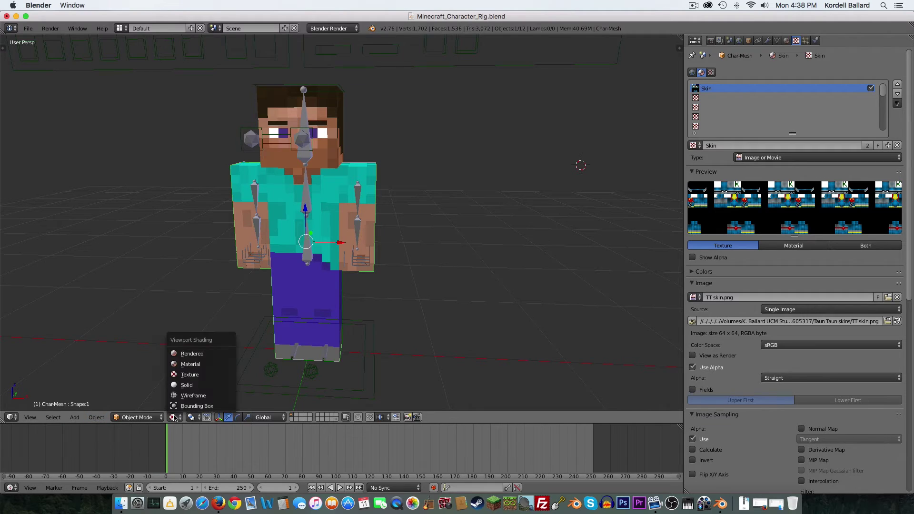
left_click(190, 353)
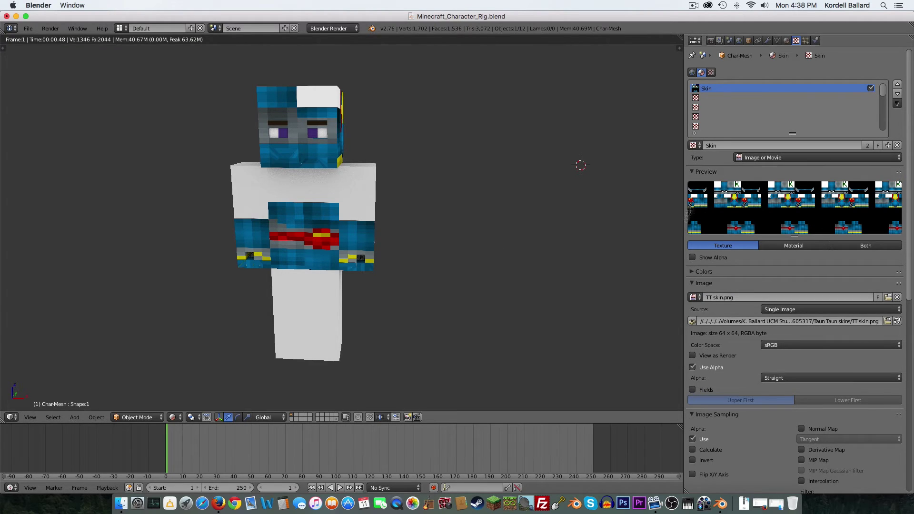
left_click(787, 40)
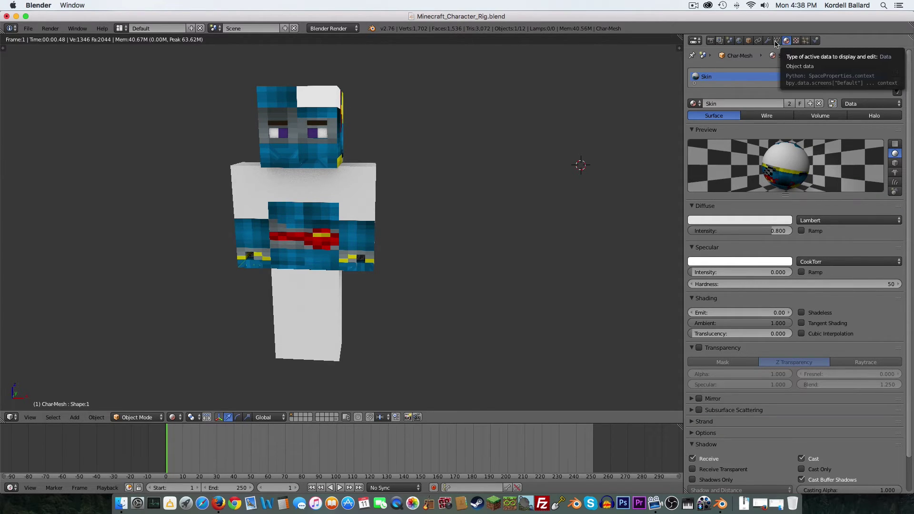
Make +1.8 Skin the active and render UV map on Char-Mesh and Char-Head
left_click(777, 41)
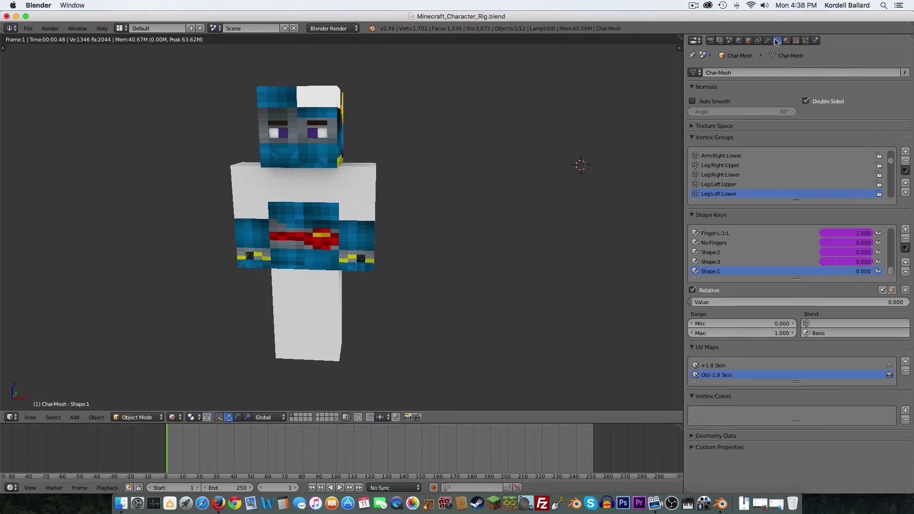
left_click(720, 367)
left_click(890, 365)
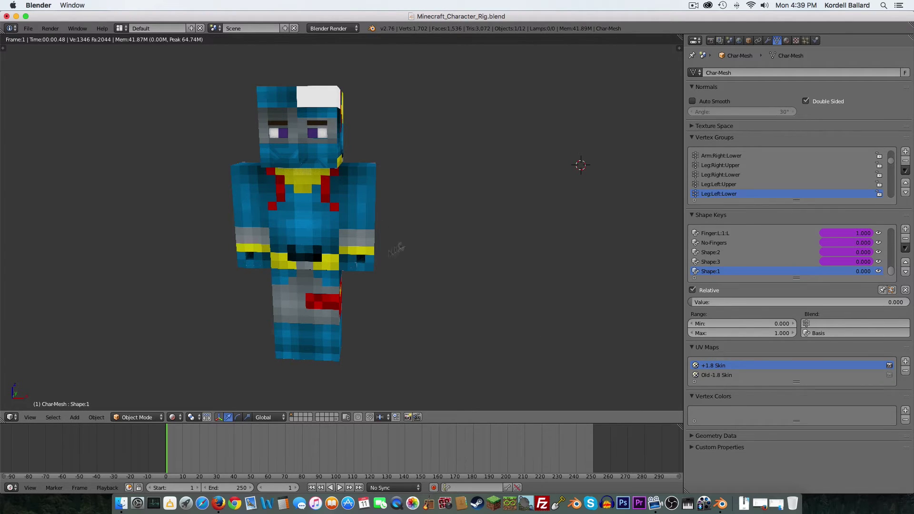
left_click(3, 418)
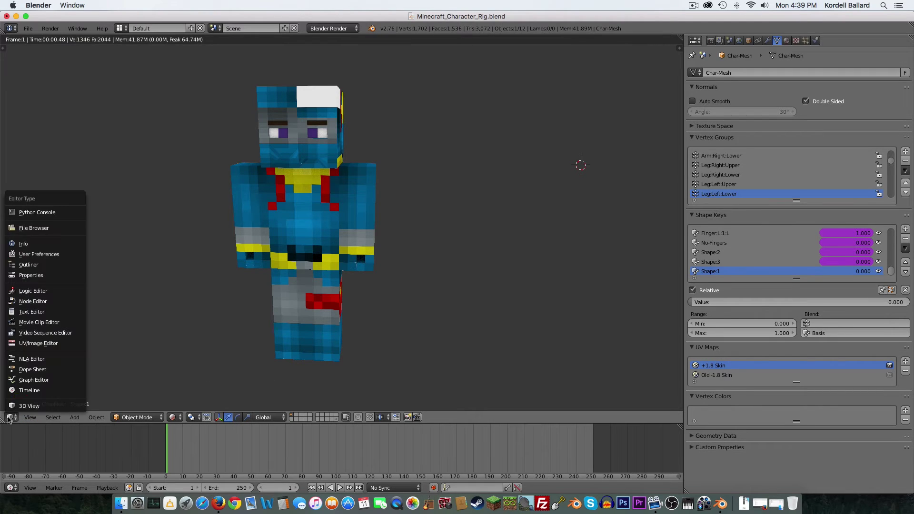
left_click(8, 407)
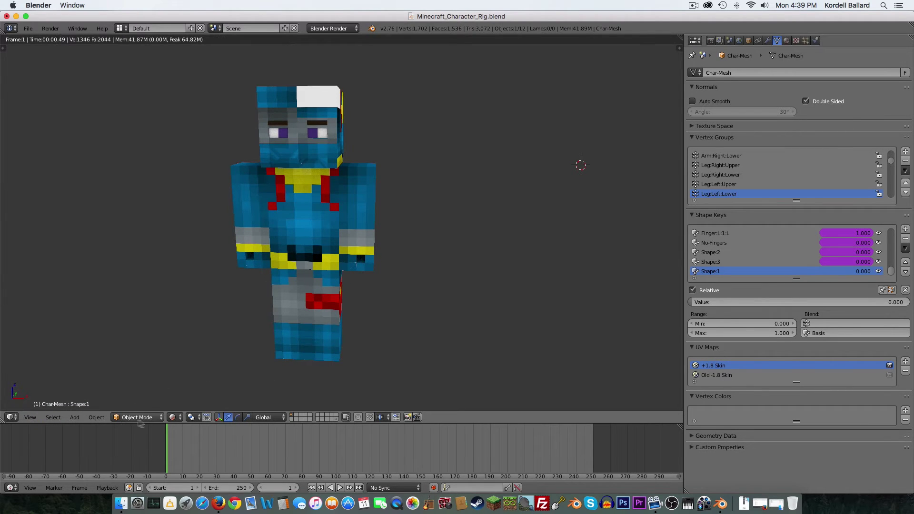
right_click(314, 104)
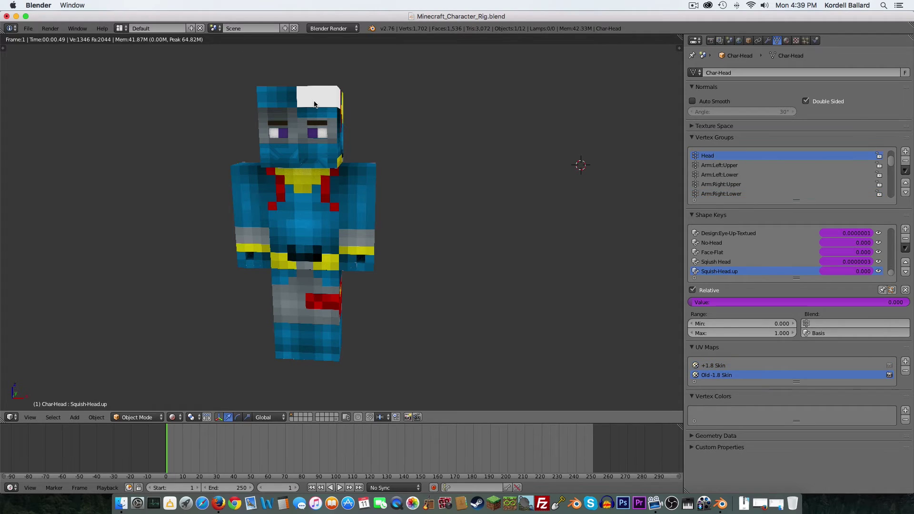
left_click(721, 366)
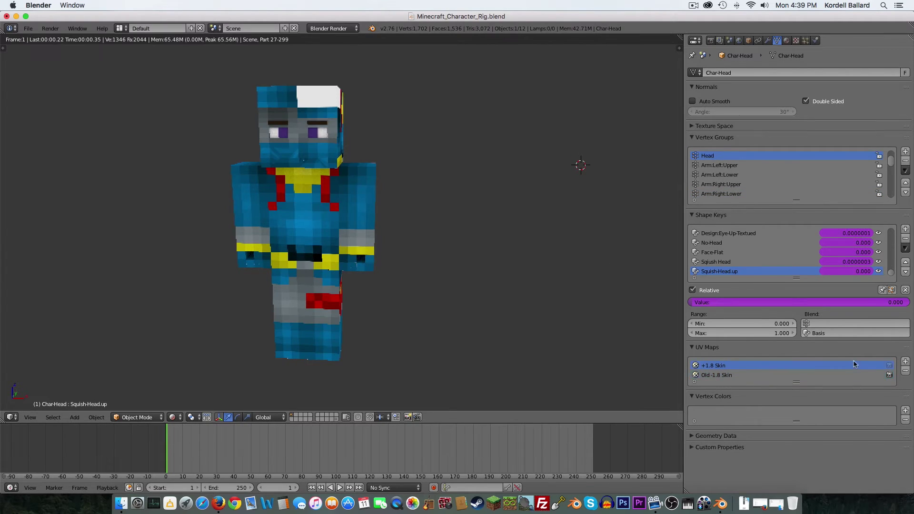
left_click(890, 366)
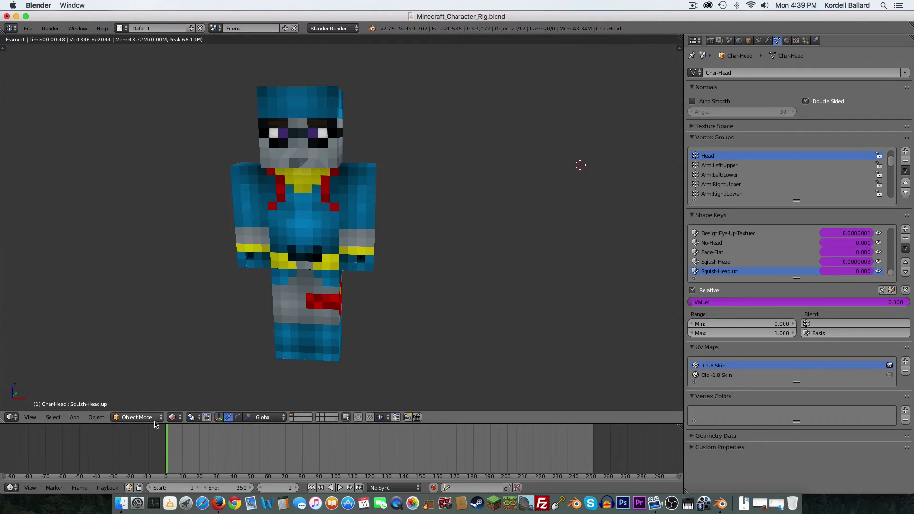
Return the viewport to Texture shading and select the Drivers:Design control board
left_click(174, 417)
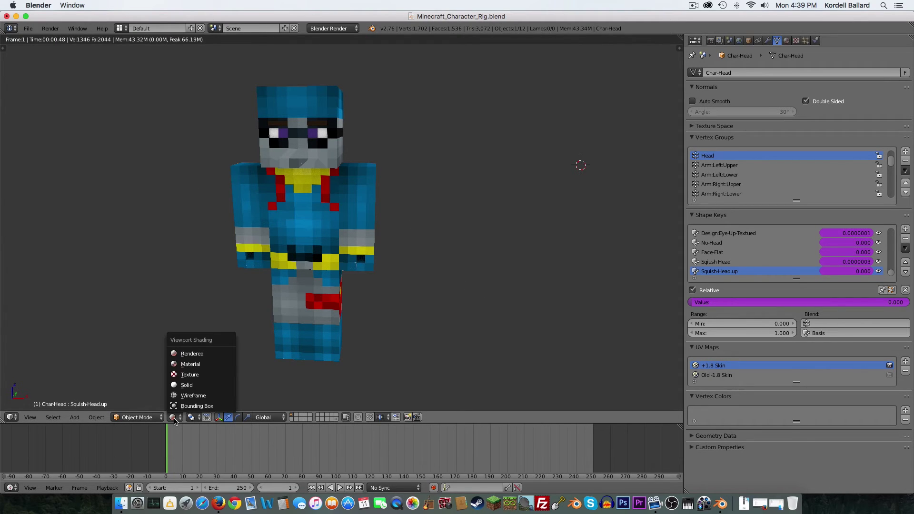
left_click(198, 374)
scroll(346, 237, "up", 3)
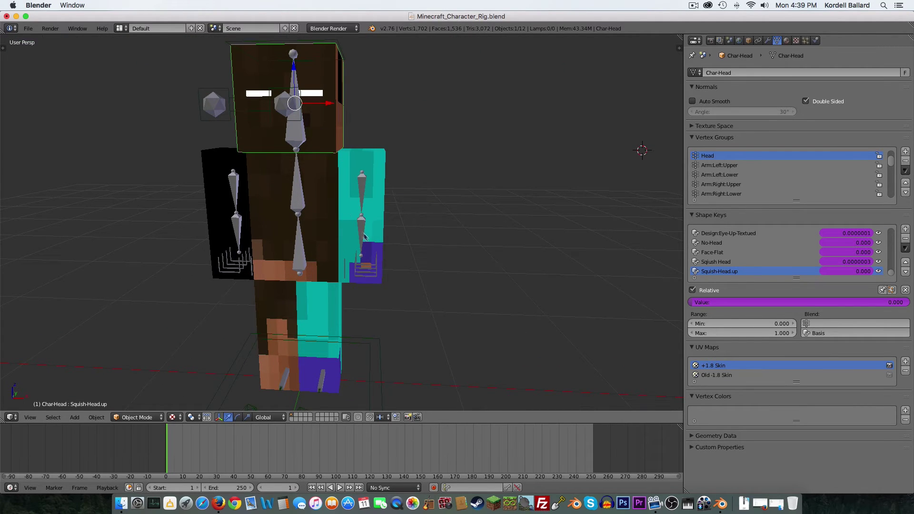
scroll(364, 237, "down", 2)
scroll(363, 241, "right", 15)
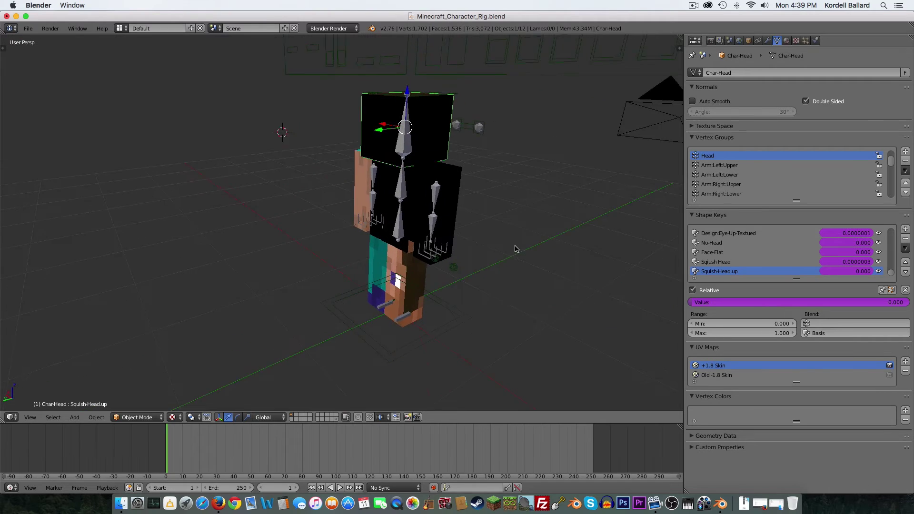
scroll(355, 243, "right", 3)
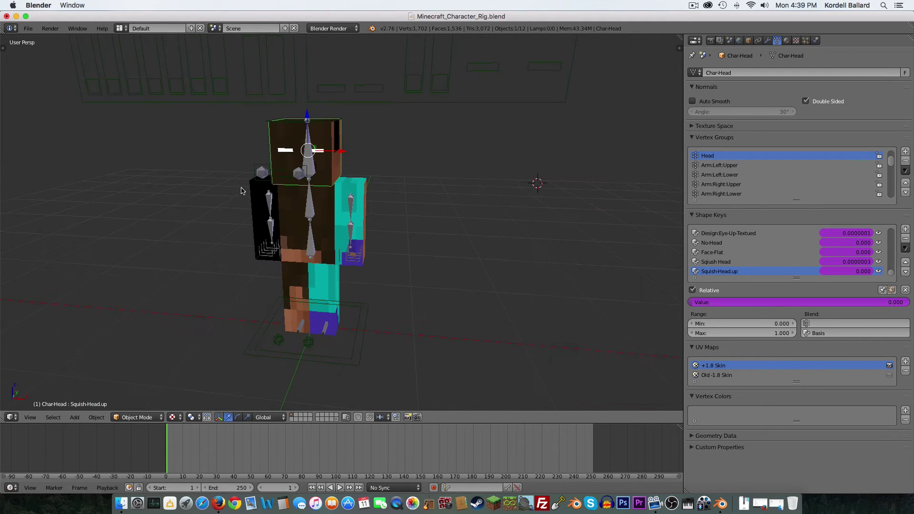
scroll(428, 244, "up", 5)
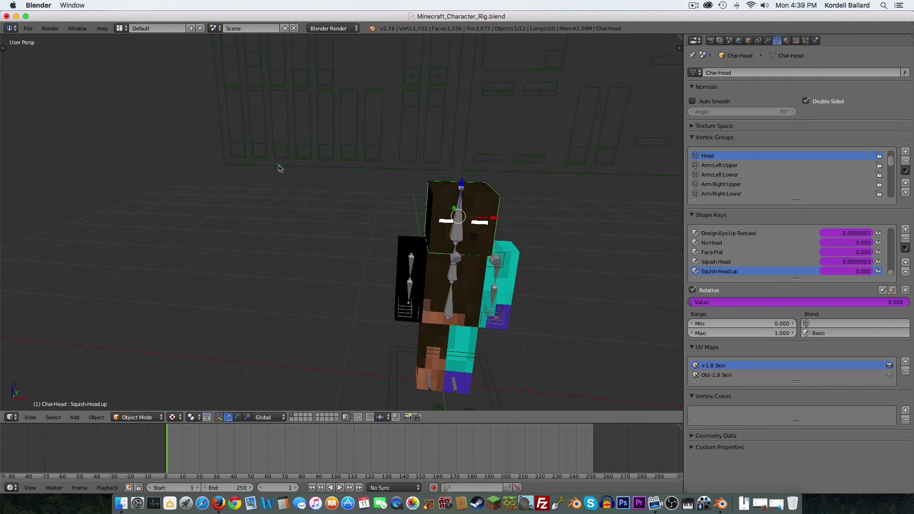
right_click(240, 151)
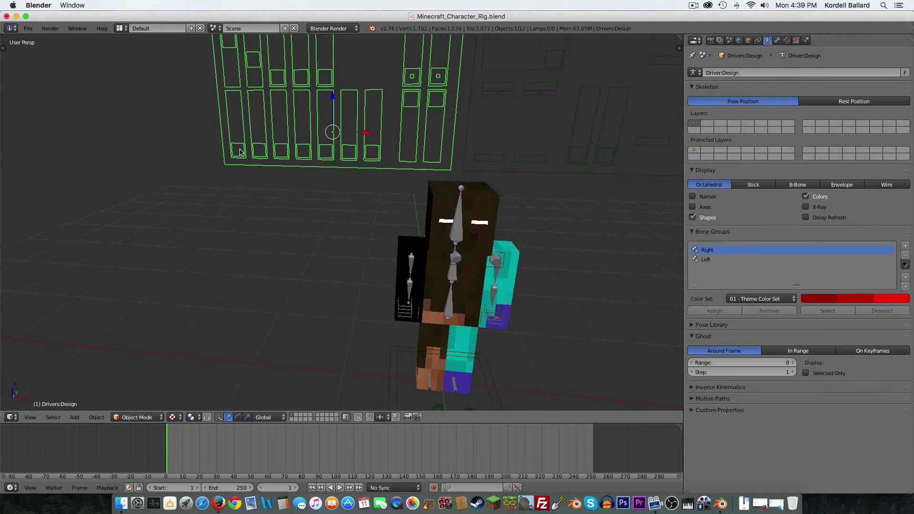
In Pose Mode on Drivers:Design, raise the Hat control upward along the board
left_click(133, 418)
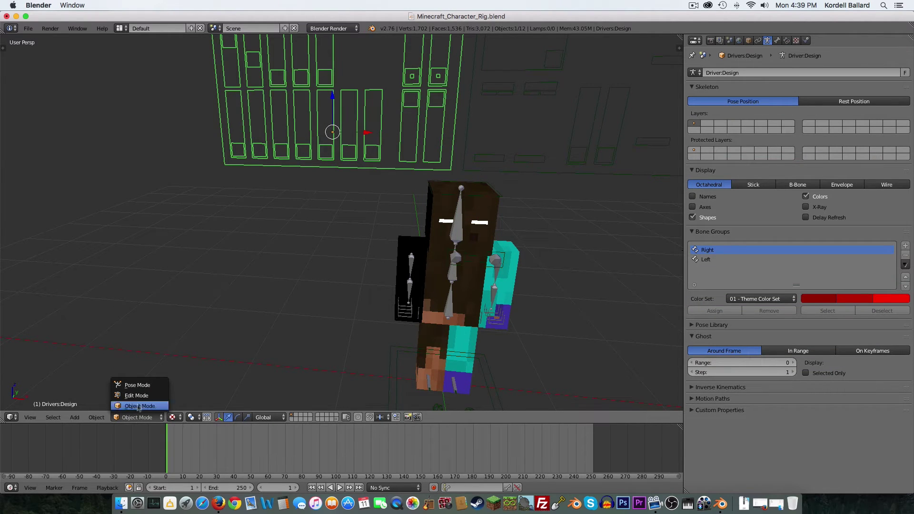
left_click(138, 385)
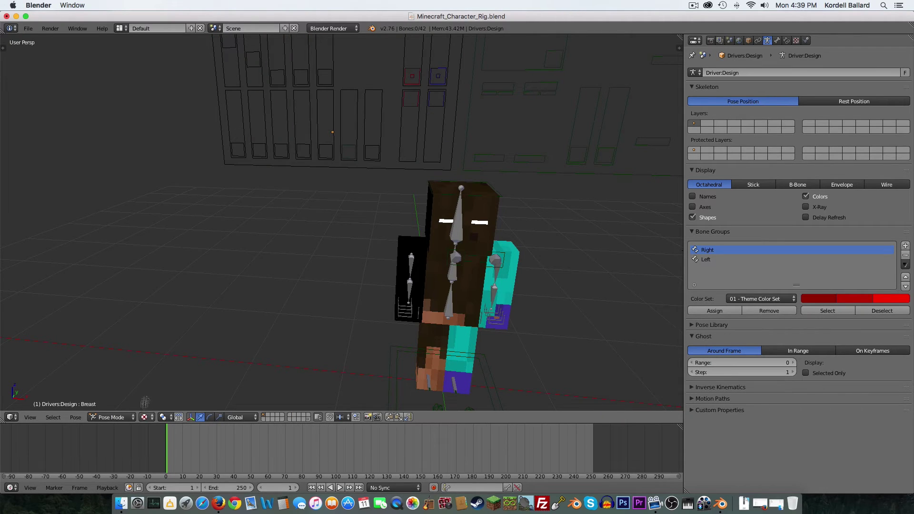
right_click(229, 157)
left_click_drag(237, 117, 239, 89)
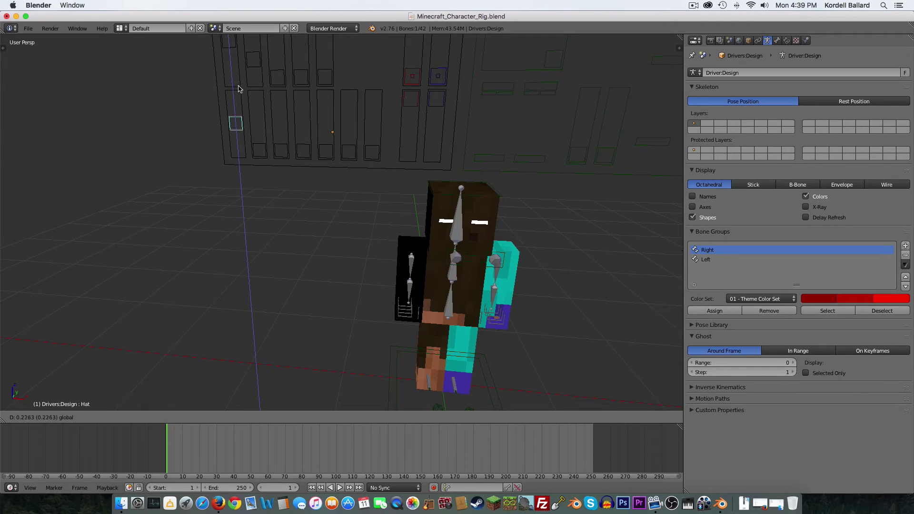
right_click(239, 89)
left_click(116, 418)
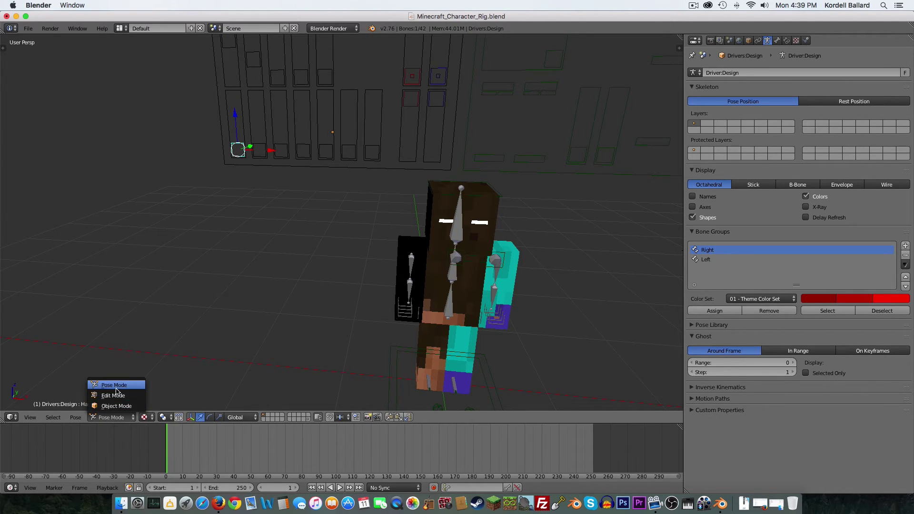
left_click(115, 387)
left_click_drag(238, 149, 237, 56)
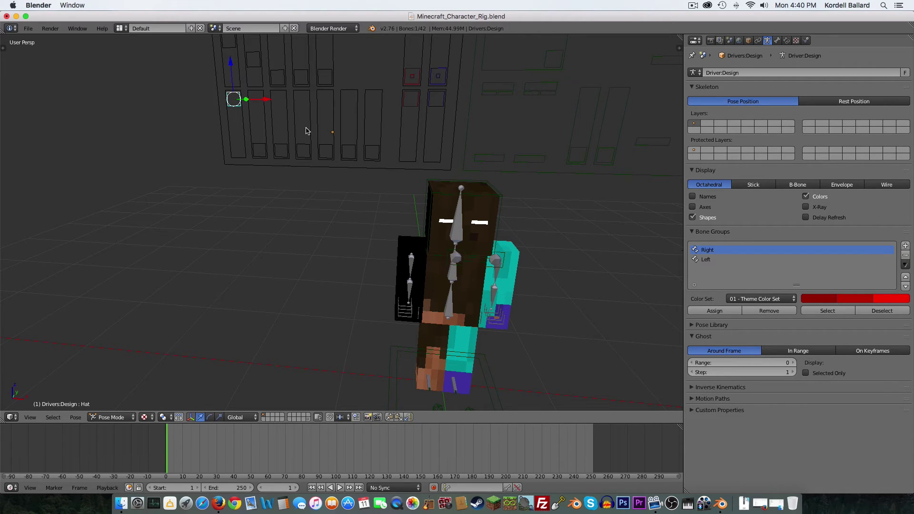
Raise the 2nd-Layer control upward and return to Object Mode
right_click(304, 152)
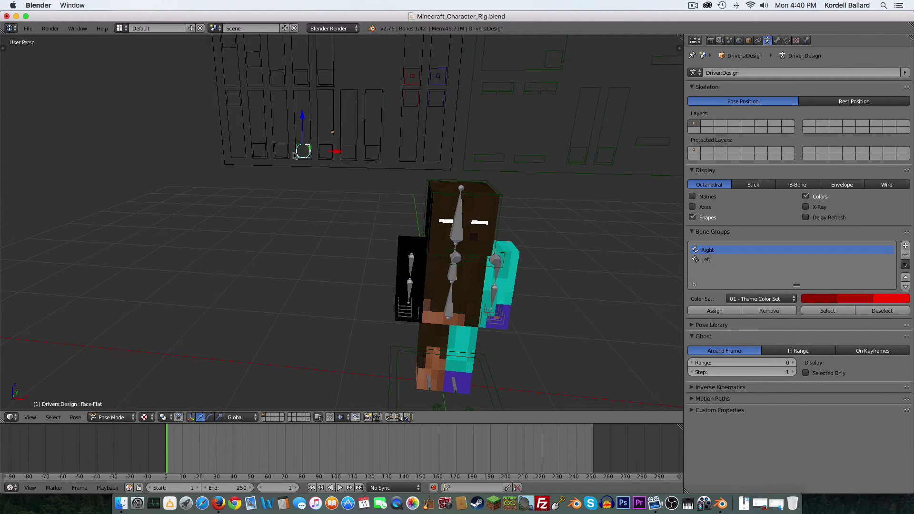
right_click(285, 153)
right_click(307, 156)
right_click(324, 155)
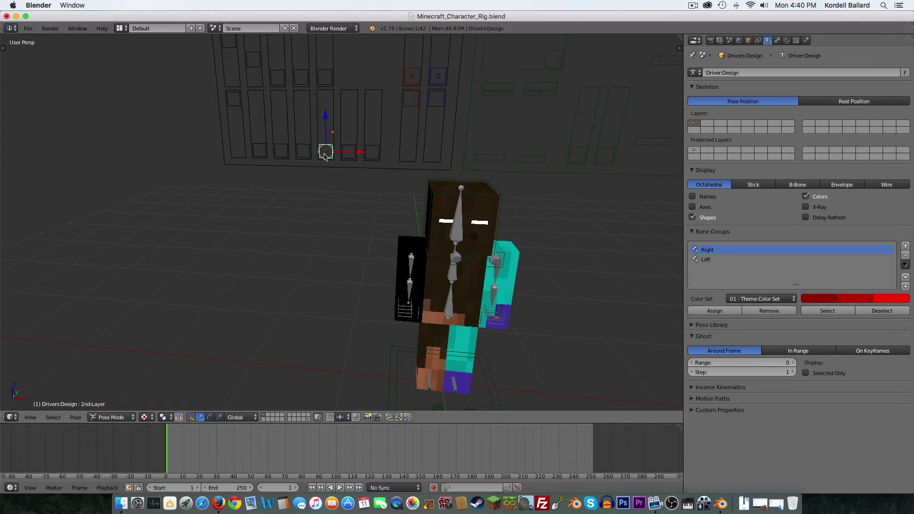
left_click_drag(327, 125, 335, 63)
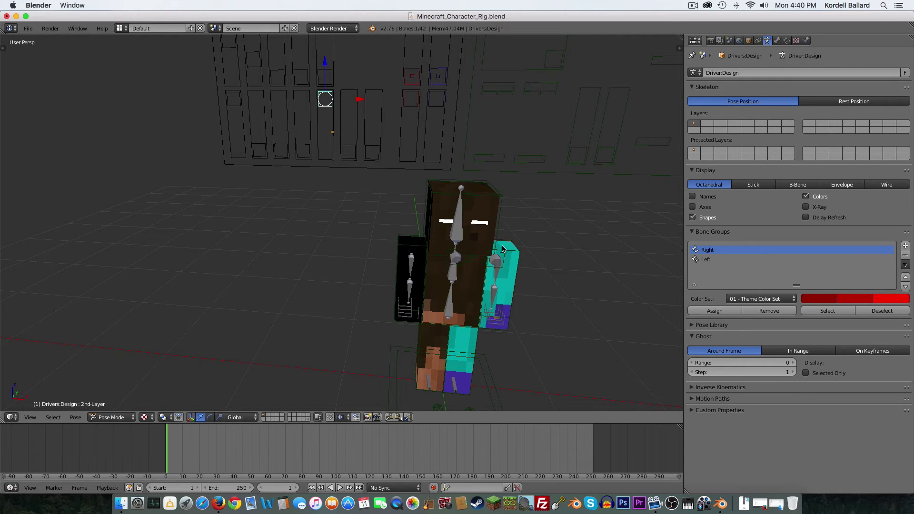
key("ctrl+Tab")
right_click(502, 199)
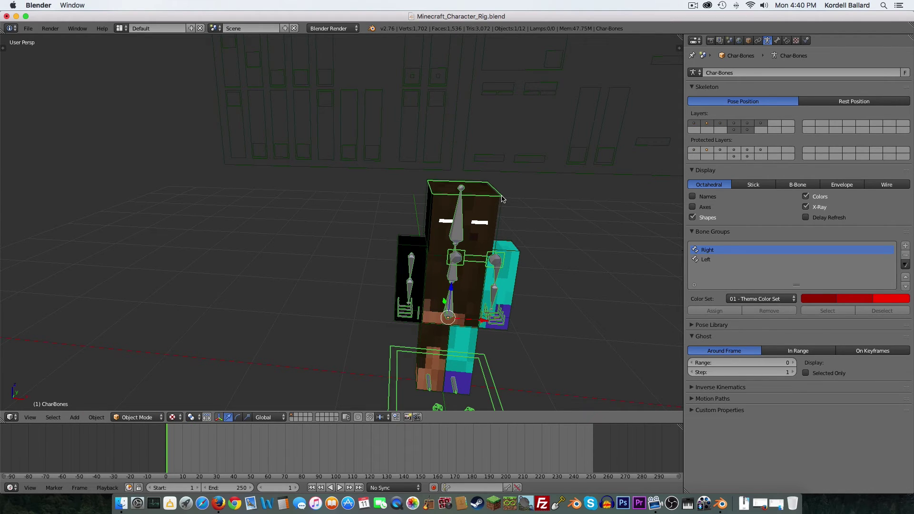
Select the Hat mesh, check it in Rendered shading, then switch back to Texture shading
right_click(502, 198)
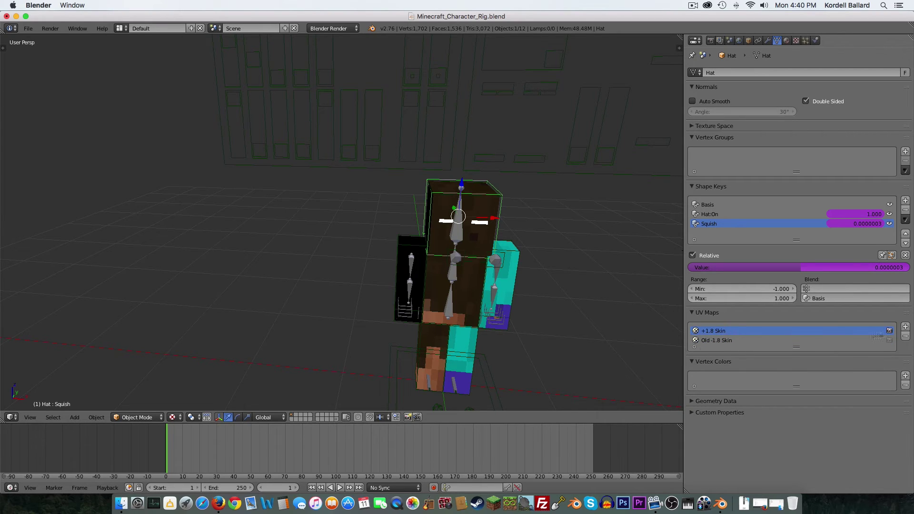
left_click(172, 417)
left_click(185, 354)
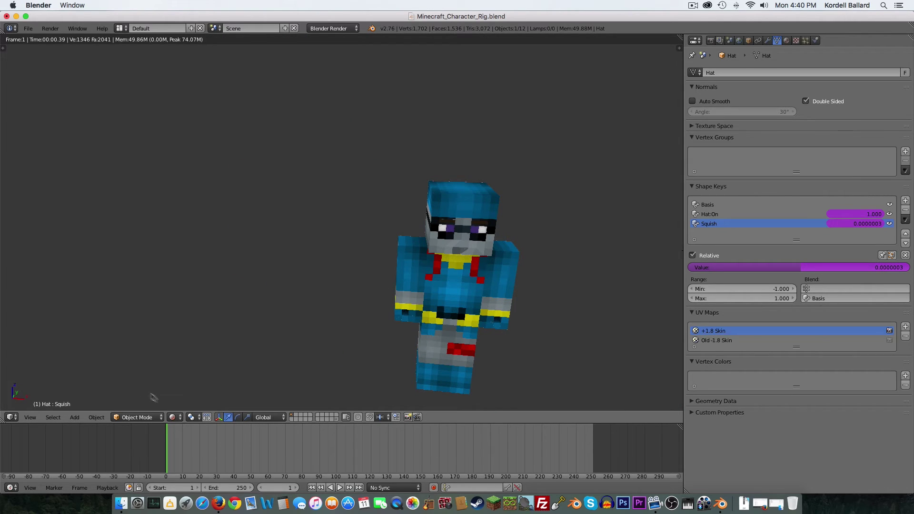
left_click(172, 418)
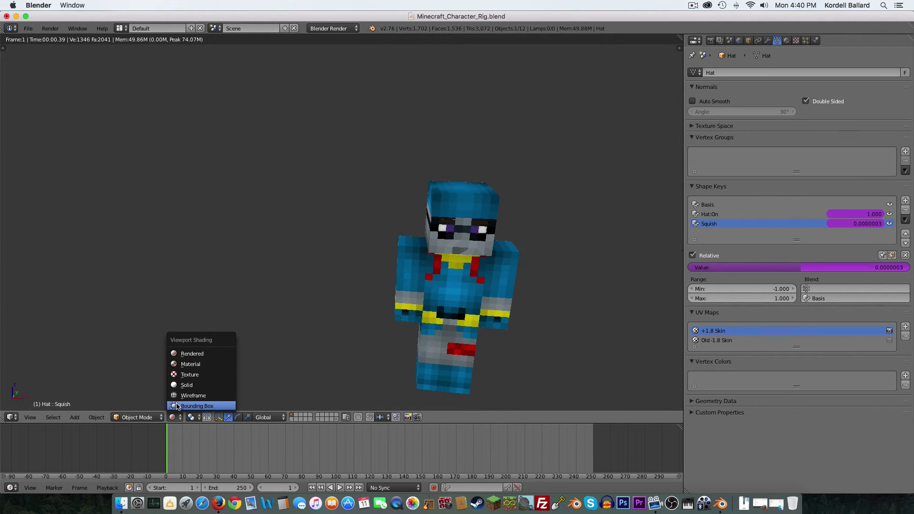
left_click(181, 378)
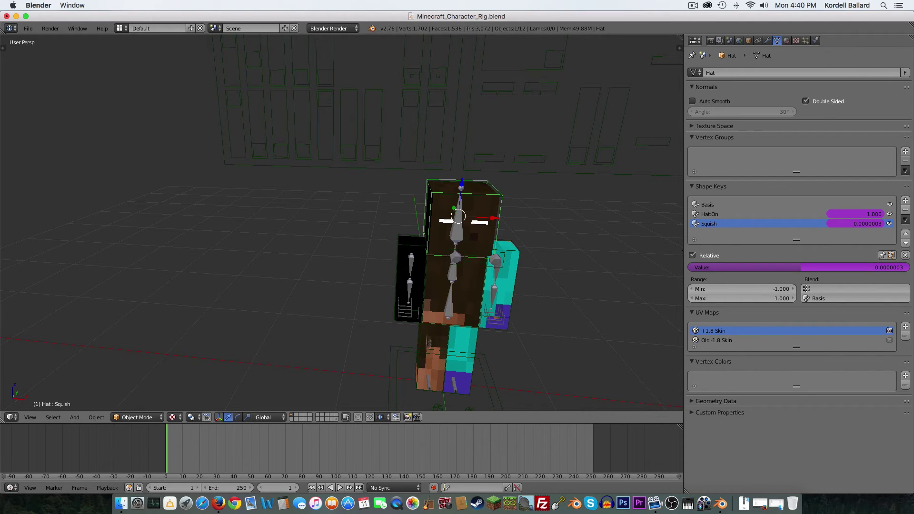
Select the scene camera, rotate it, and move it along the X axis
left_click(33, 418)
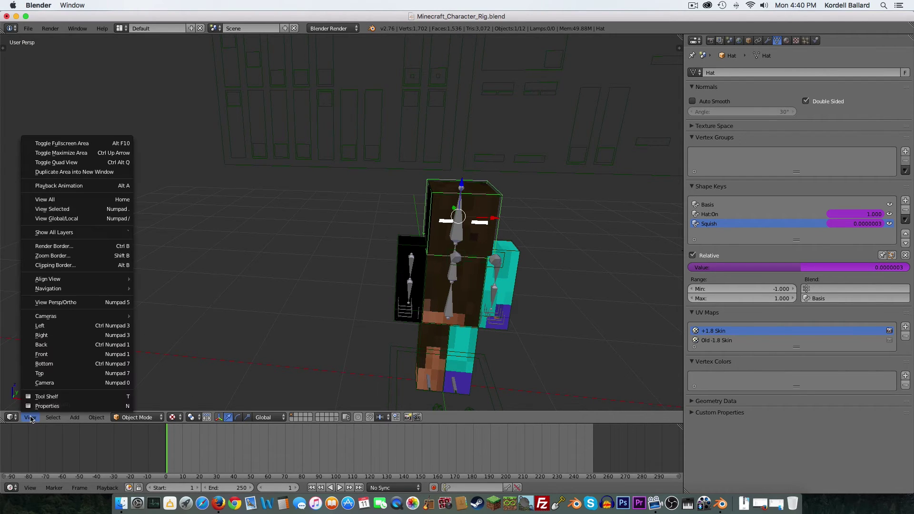
mouse_move(59, 320)
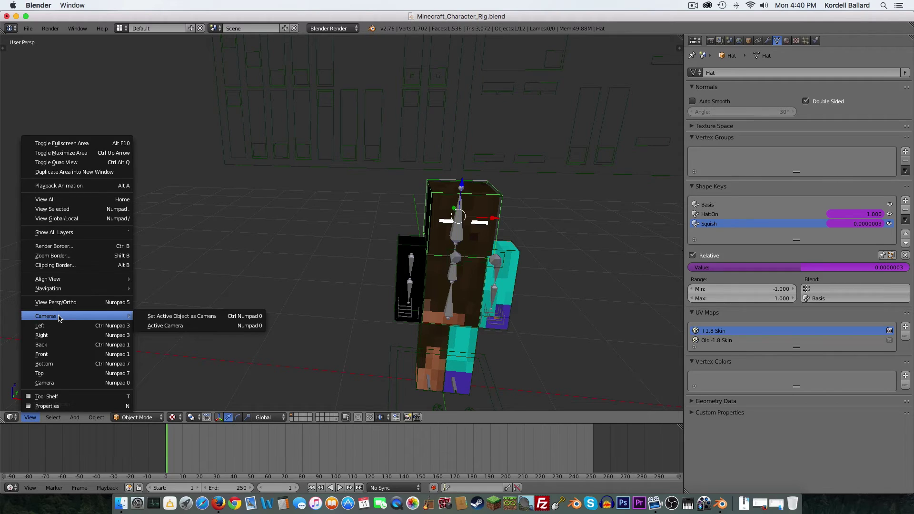
left_click(67, 384)
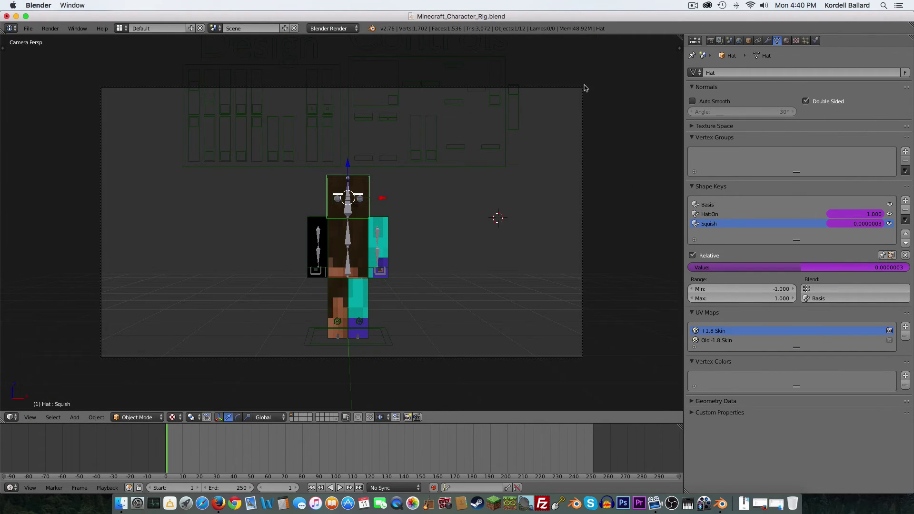
right_click(582, 87)
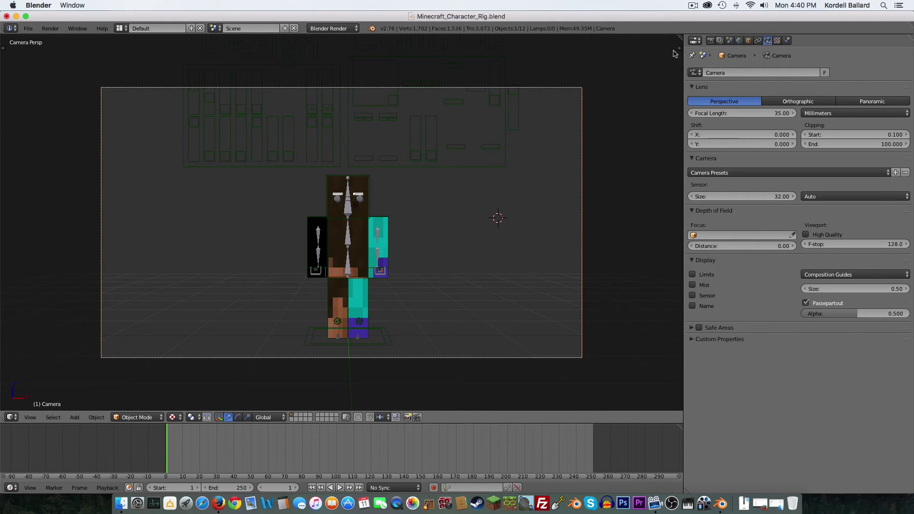
key("KP_0")
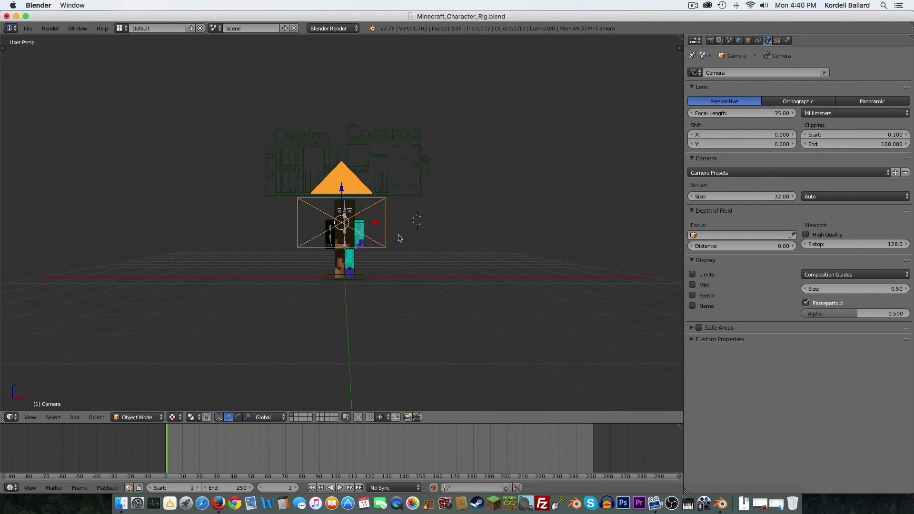
key("r")
key("r")
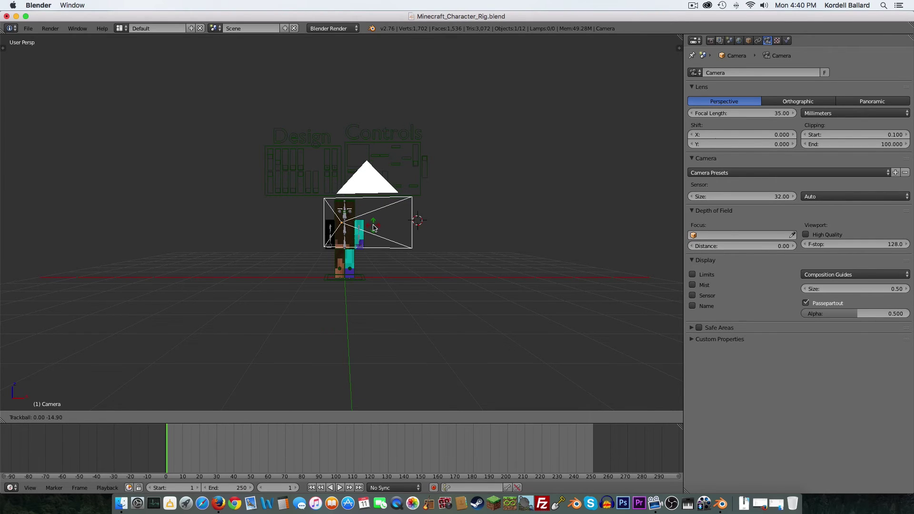
left_click(374, 228)
key("g")
key("x")
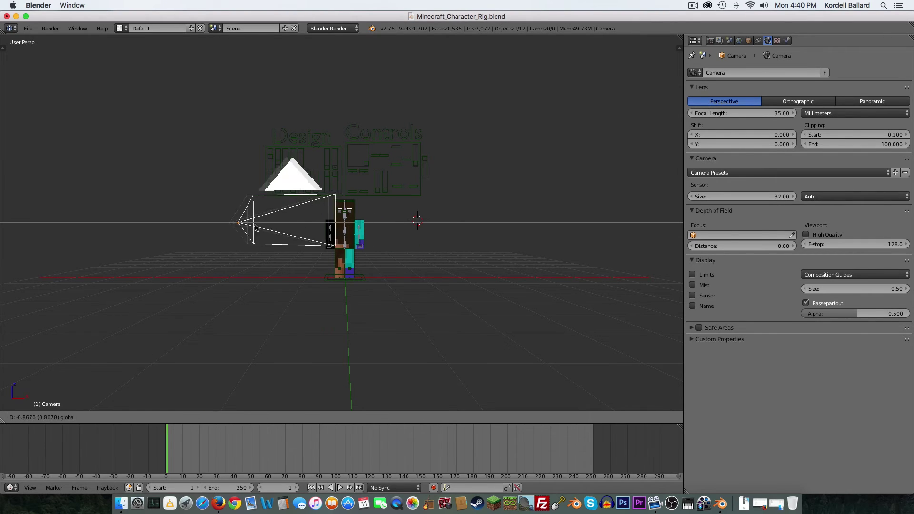
left_click(231, 228)
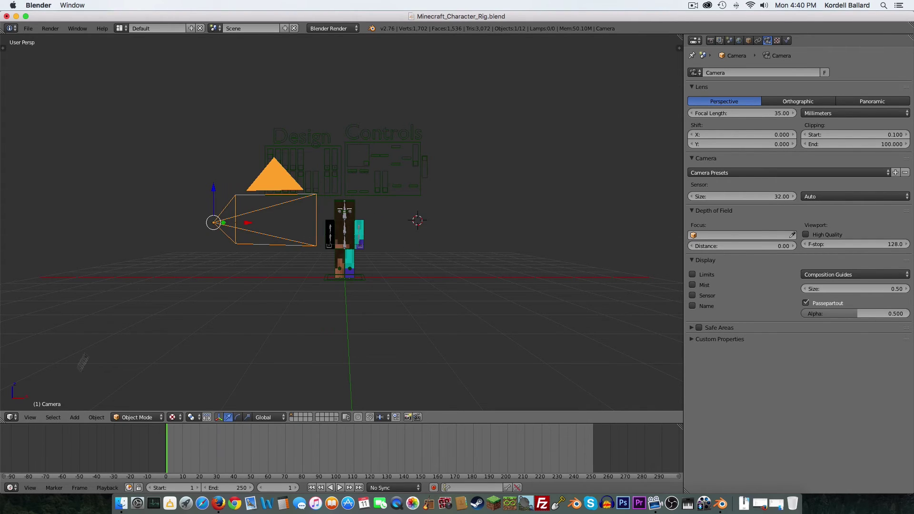
Return to camera view and bring the camera in to Location Y −2.78, Z 1.41
left_click(30, 417)
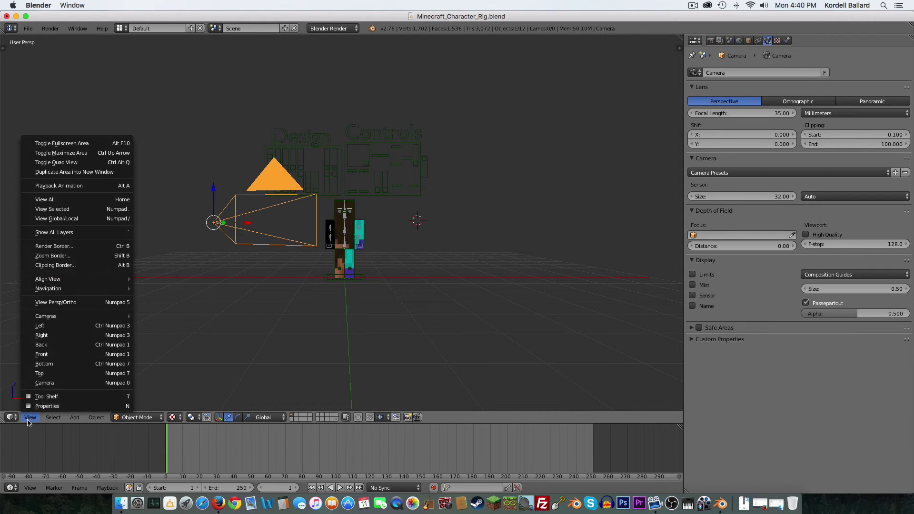
left_click(45, 387)
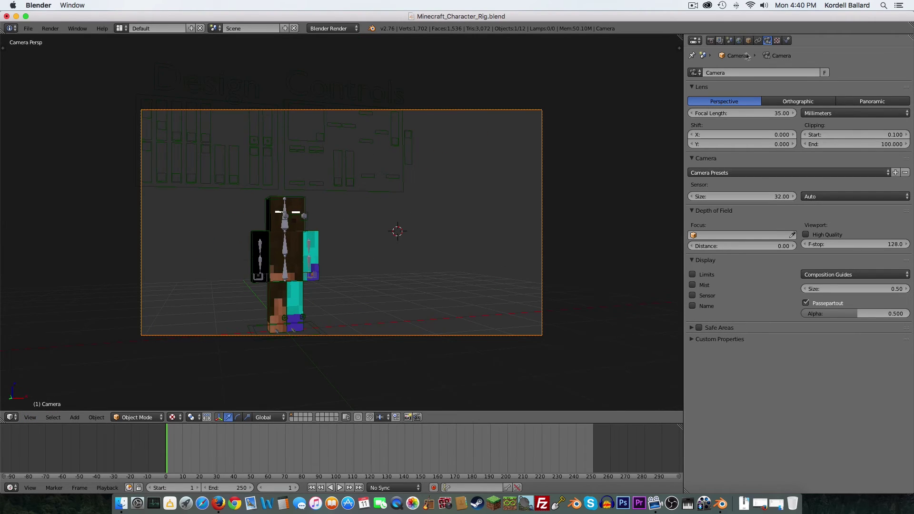
left_click(679, 47)
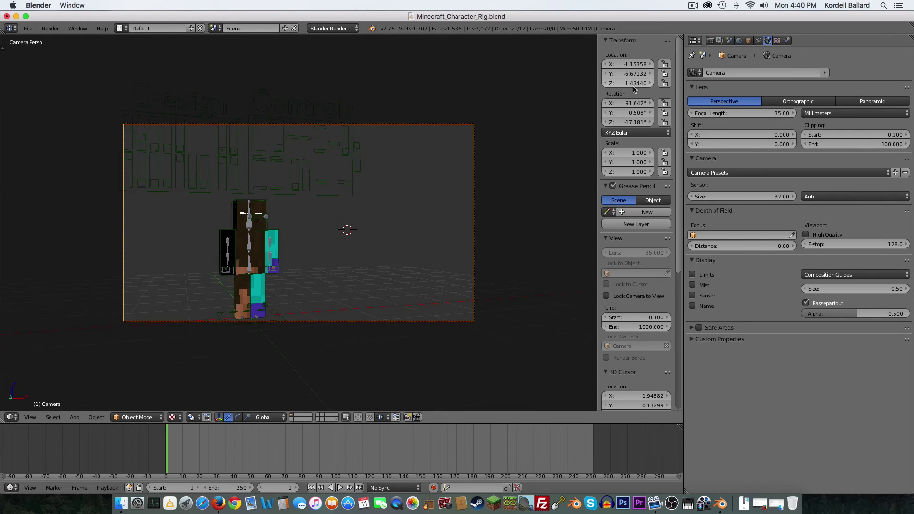
left_click_drag(633, 83, 662, 83)
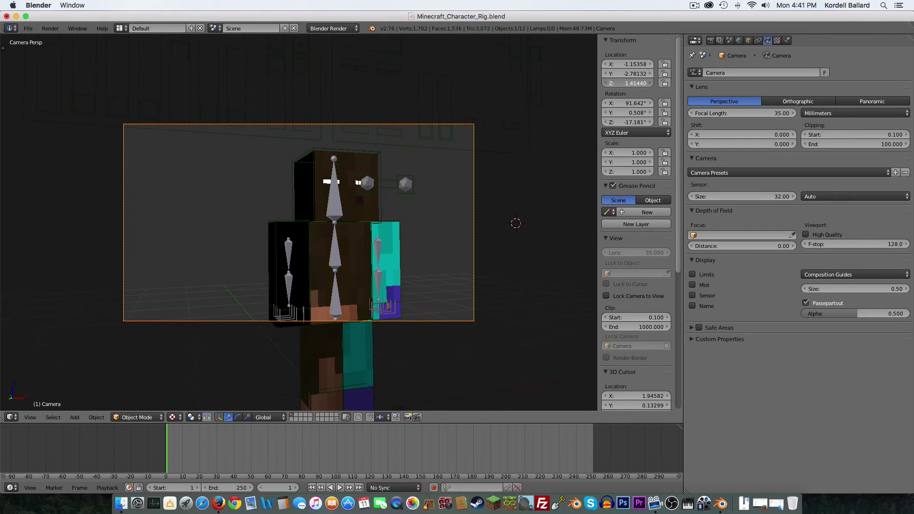
Render an image of the character from the camera, then return the area to the 3D View
left_click(51, 29)
left_click(62, 40)
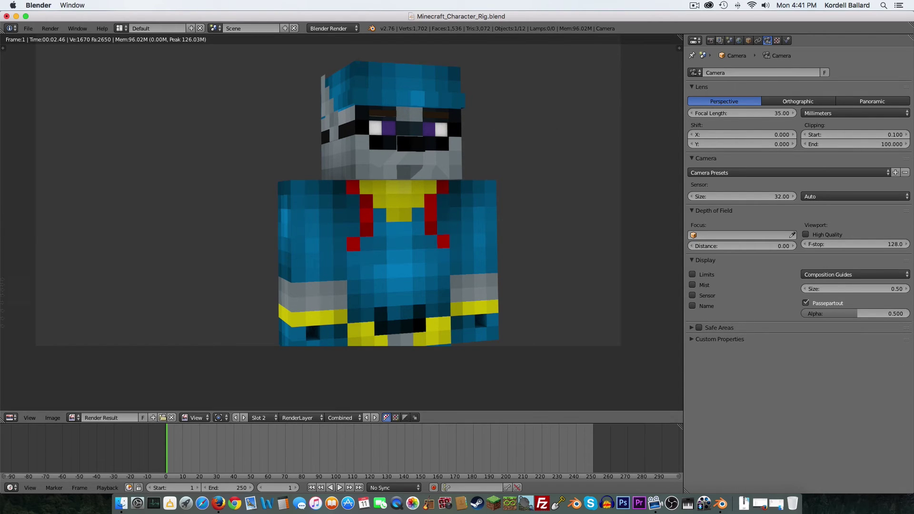
left_click(12, 413)
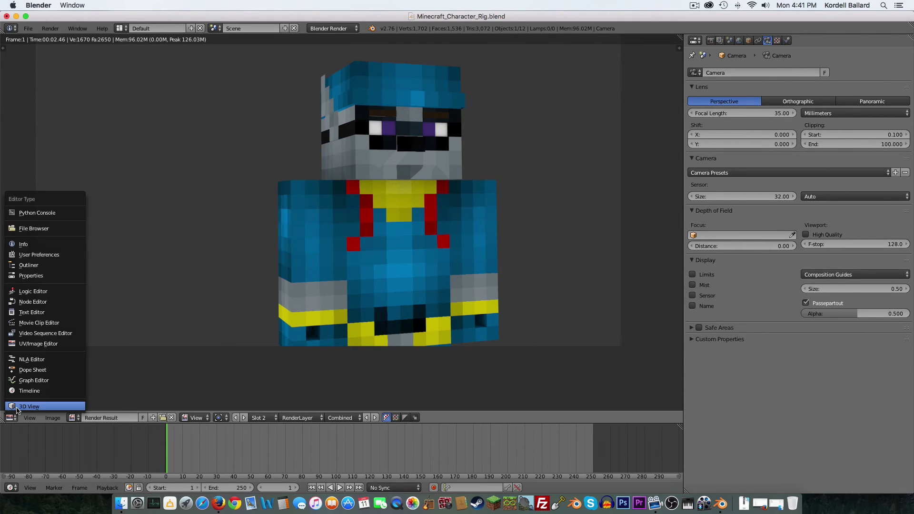
left_click(22, 407)
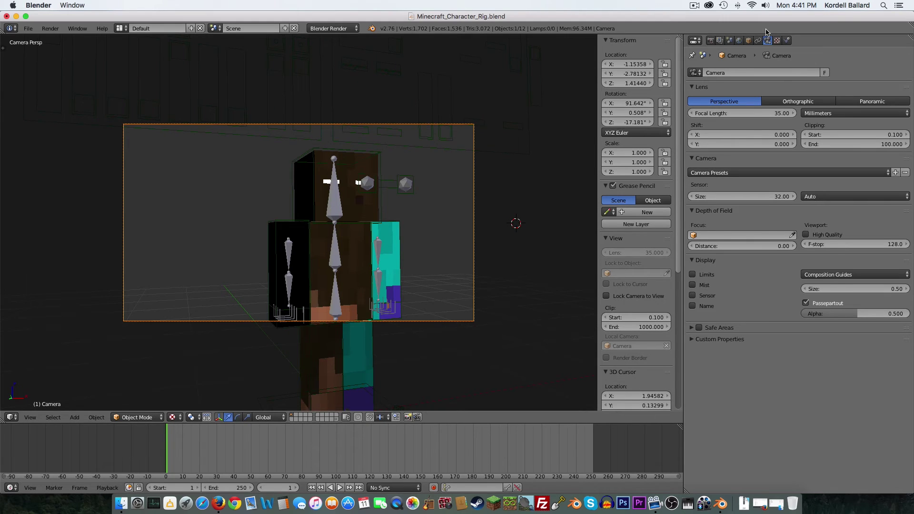
Select the Char-Head mesh and make its Eyes material's diffuse colour blue
right_click(361, 211)
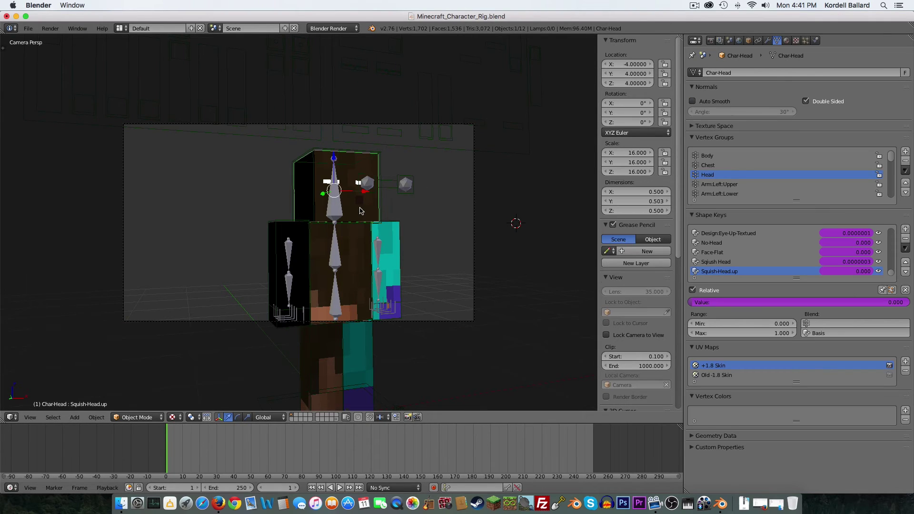
left_click(787, 41)
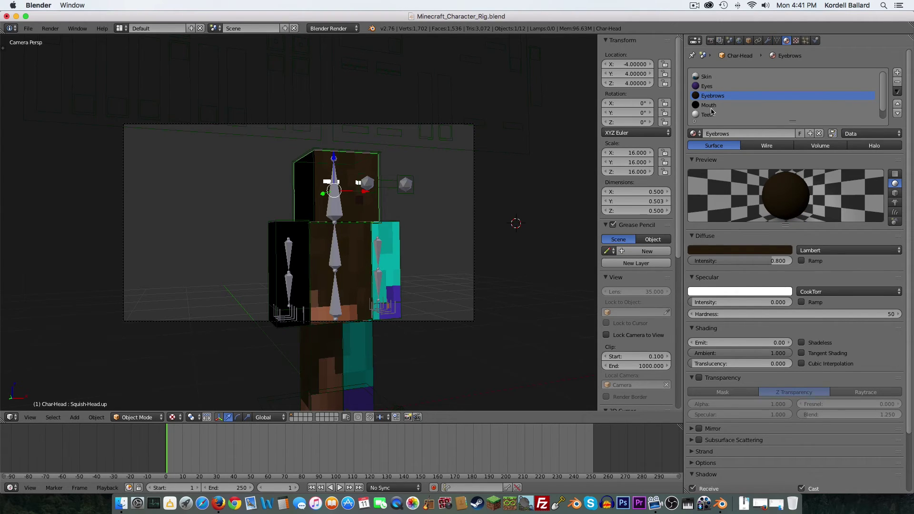
left_click(711, 86)
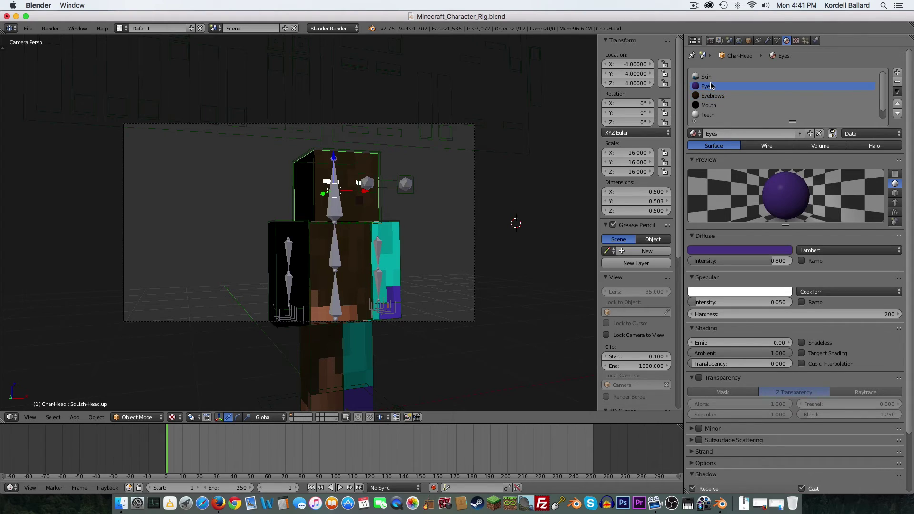
left_click(723, 251)
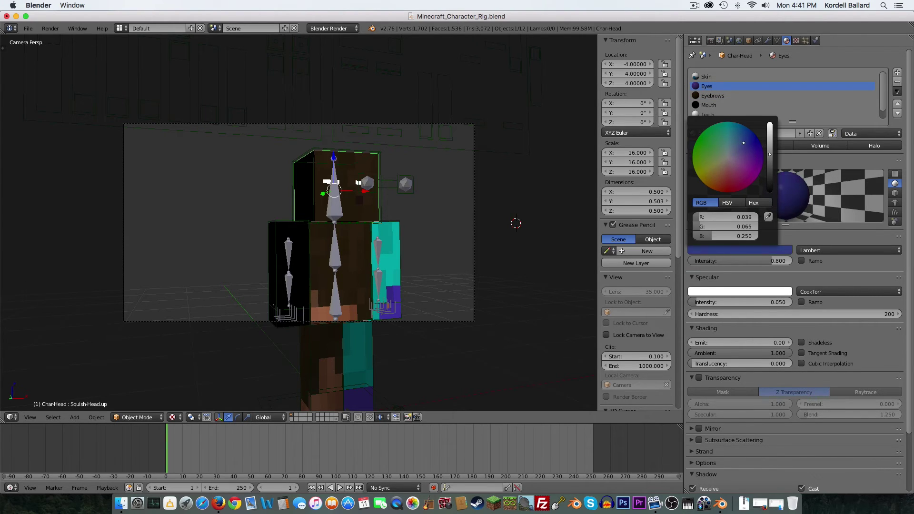
mouse_move(744, 143)
left_mouse_down()
mouse_move(747, 133)
mouse_move(771, 143)
mouse_move(771, 127)
mouse_move(770, 189)
mouse_move(771, 156)
mouse_move(749, 138)
left_mouse_up()
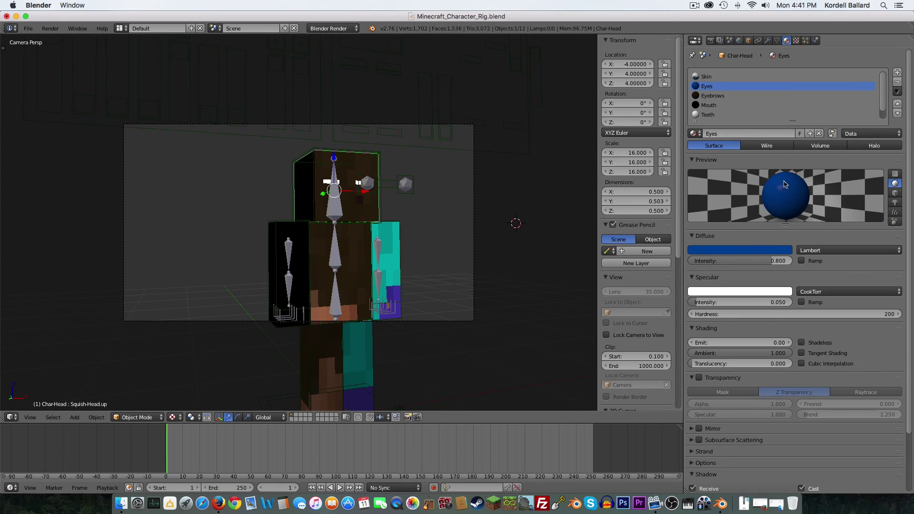
Darken the head's Eyebrows material diffuse colour to black
left_click(720, 95)
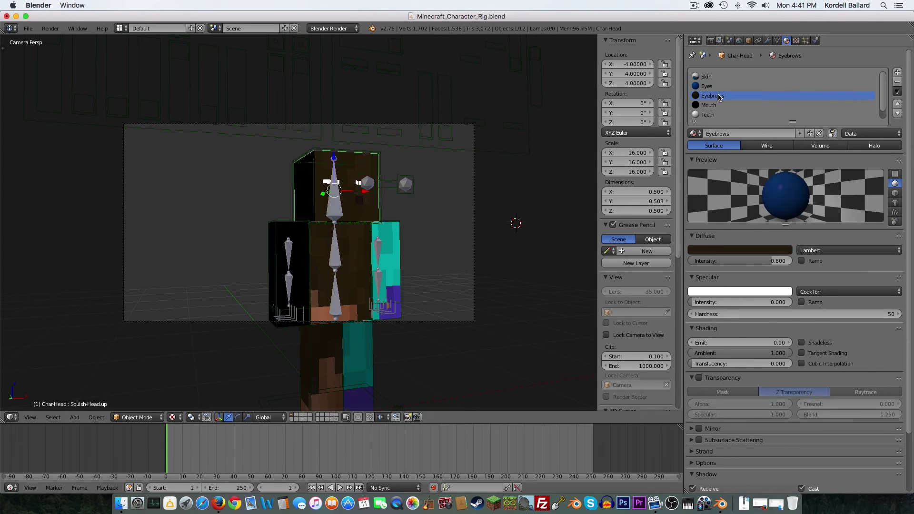
left_click(727, 252)
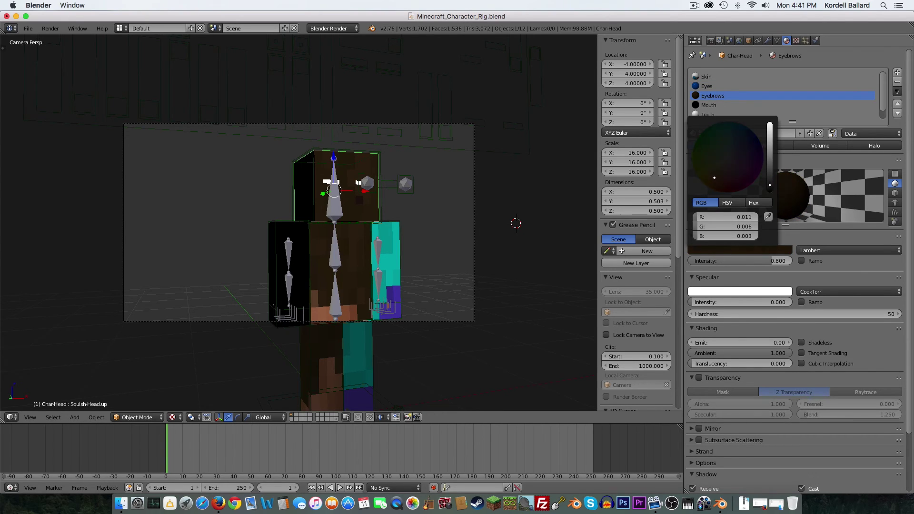
left_click_drag(770, 185, 770, 190)
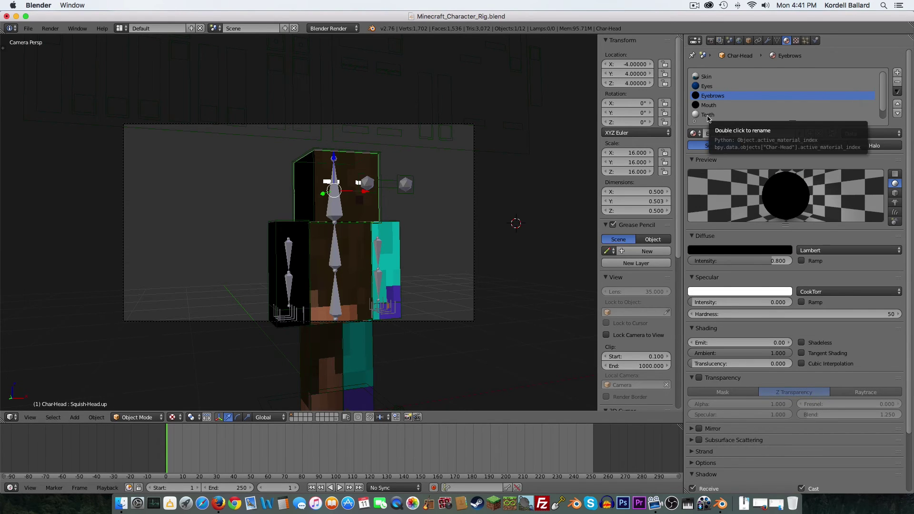
scroll(783, 112, "down", 1)
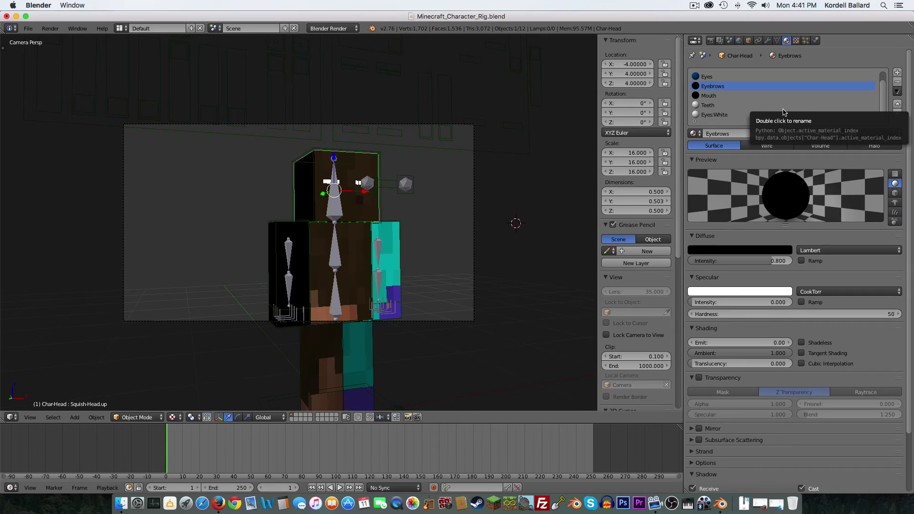
scroll(783, 112, "up", 1)
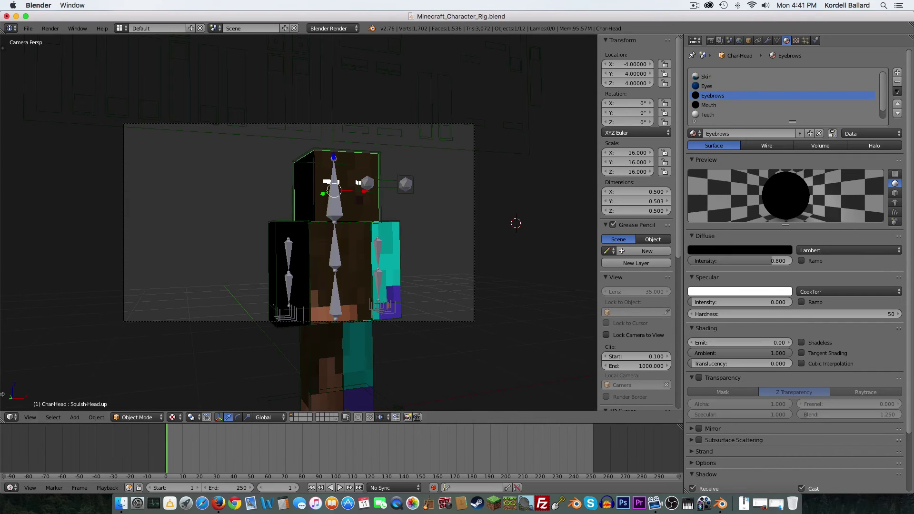
left_click(173, 417)
left_click(193, 353)
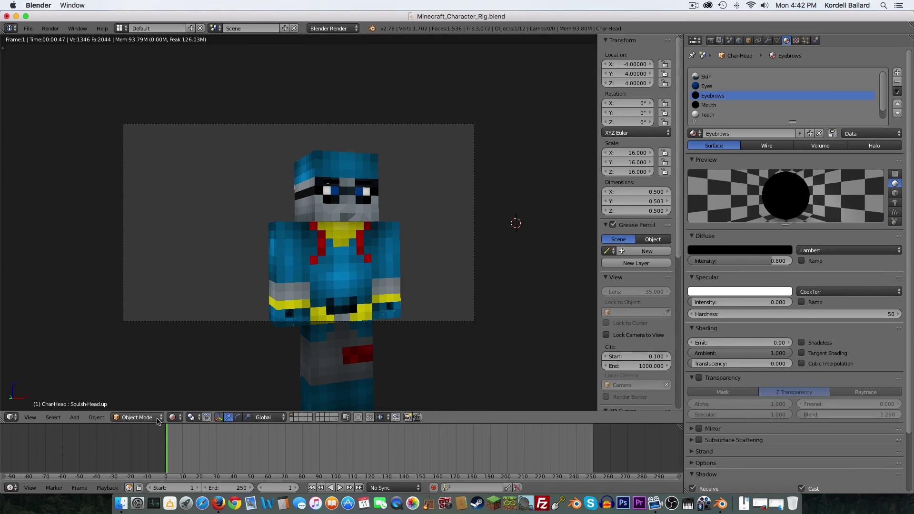
left_click(172, 418)
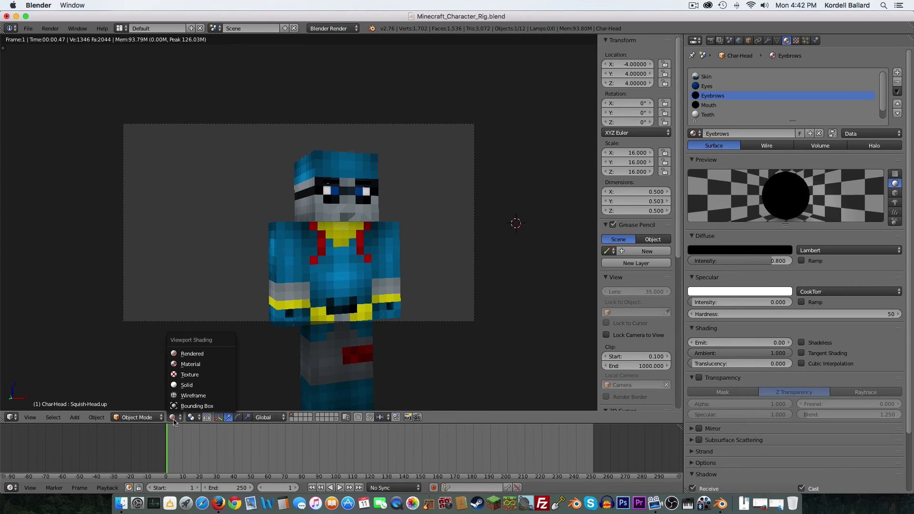
left_click(189, 376)
middle_click_drag(409, 278, 400, 245)
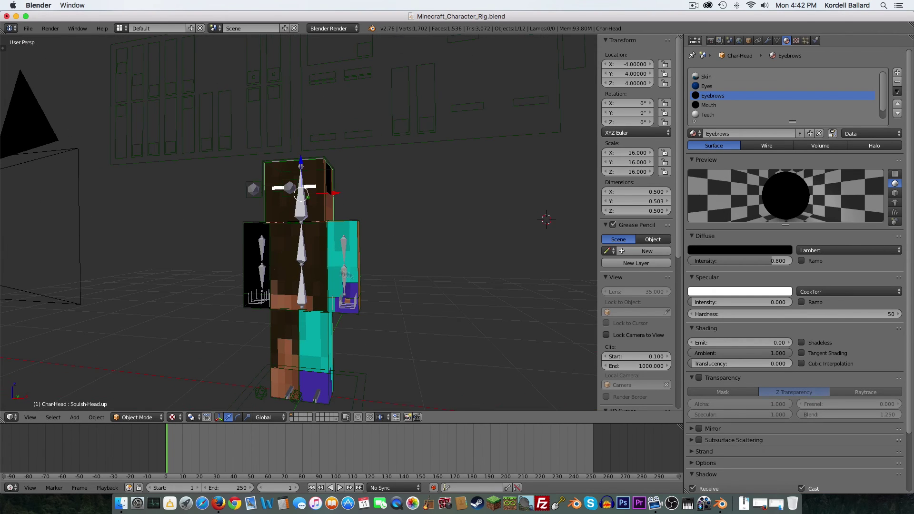